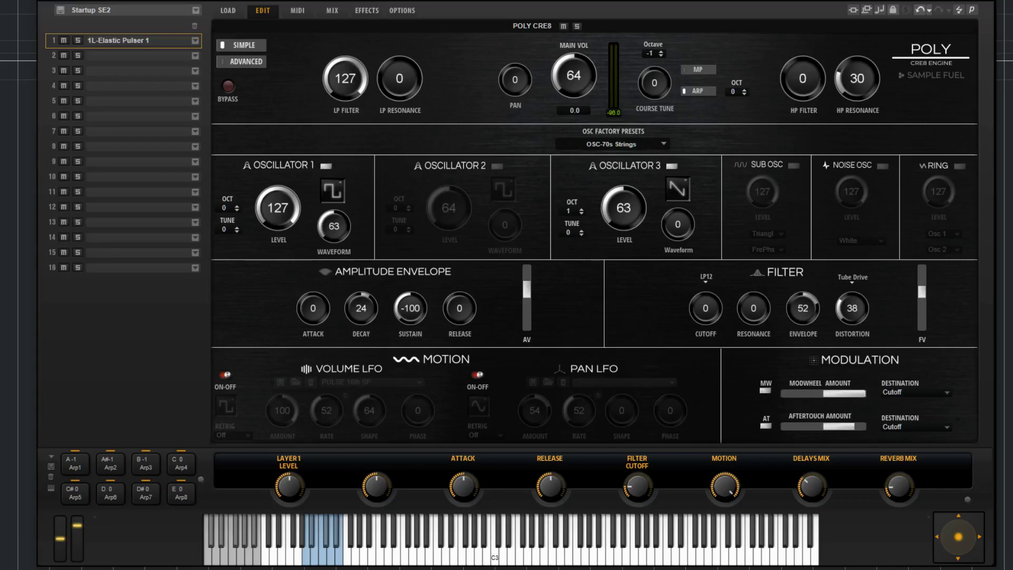
# Step: Preview the Advanced page, return to Simple, then bypass and re-enable the instrument
pyautogui.click(260, 63)
pyautogui.click(244, 45)
pyautogui.click(233, 91)
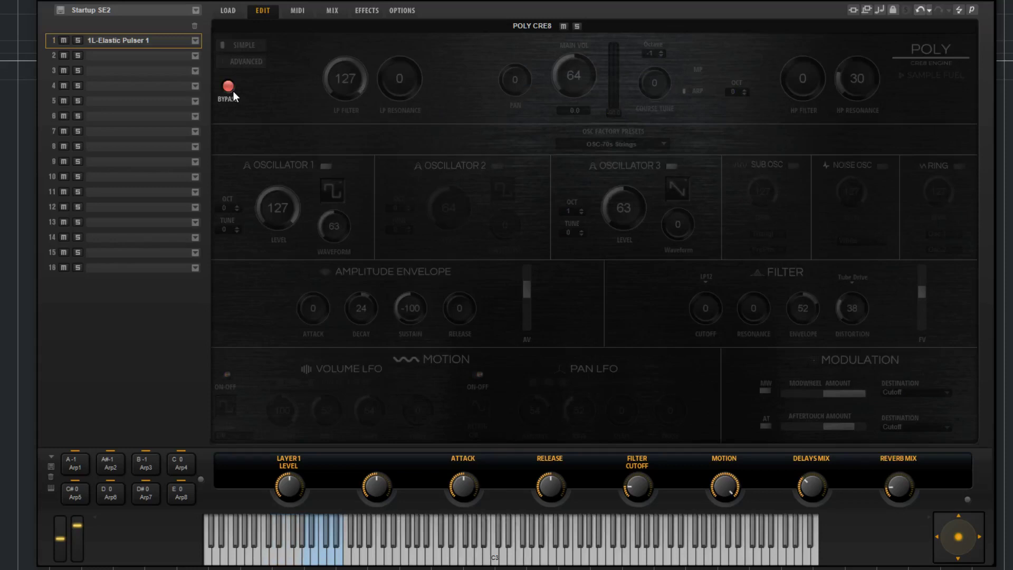
pyautogui.click(228, 86)
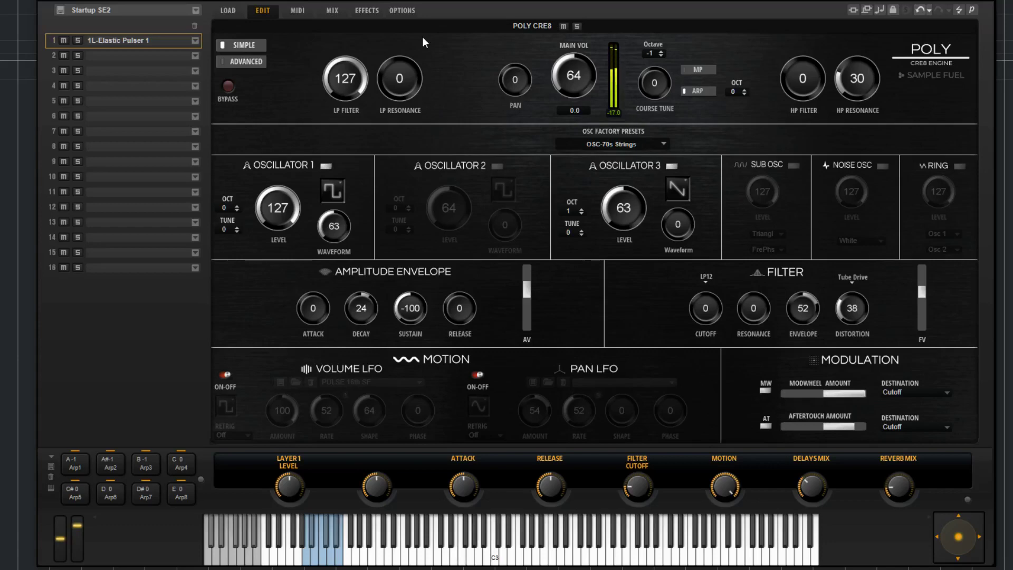
# Step: Lower the low-pass filter cutoff and sweep resonance up and back to 0
pyautogui.moveTo(345, 75); pyautogui.dragTo(340, 21)
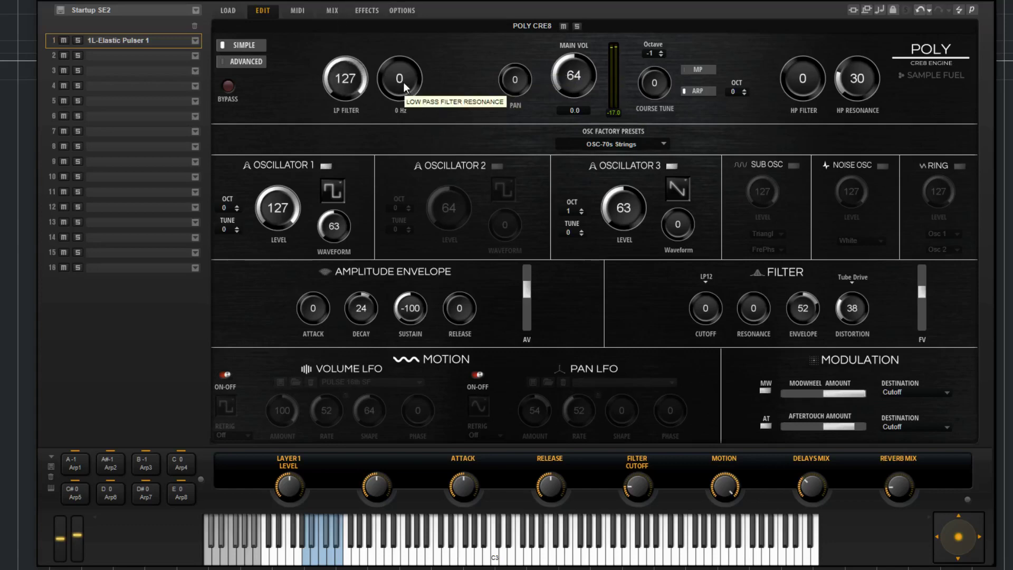
pyautogui.moveTo(403, 82); pyautogui.dragTo(432, 195)
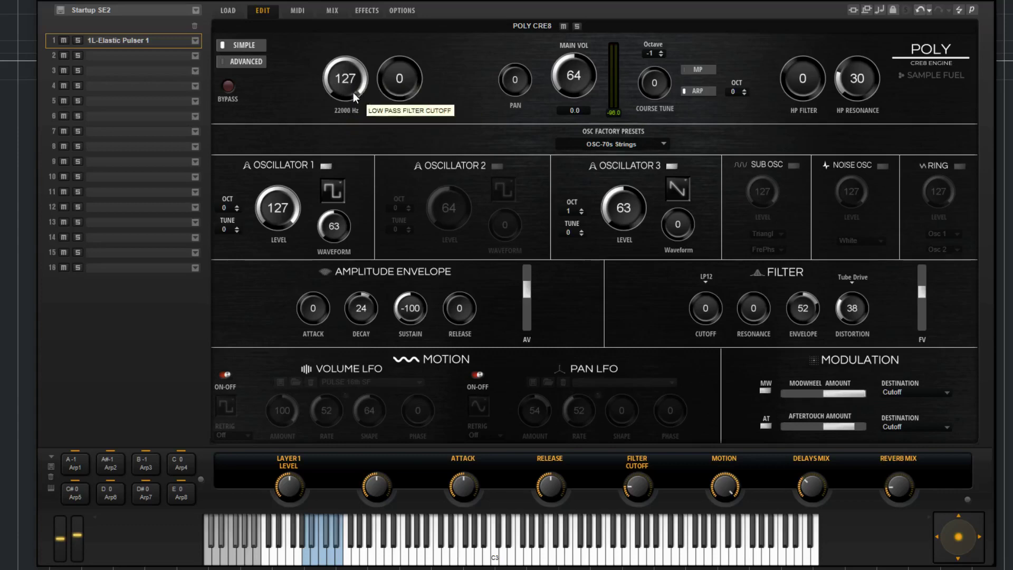
pyautogui.moveTo(353, 93); pyautogui.dragTo(360, 142)
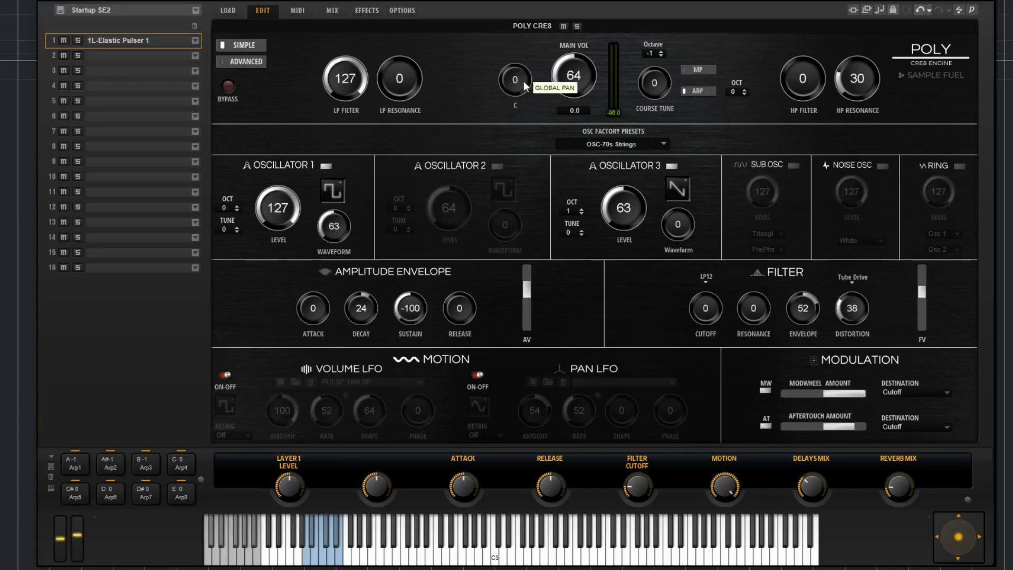
# Step: Pan fully to one side, reset pan to centre, and set main volume to -6.0 dB
pyautogui.moveTo(523, 80)
pyautogui.mouseDown()
pyautogui.moveTo(495, 258)
pyautogui.moveTo(508, 87)
pyautogui.mouseUp()
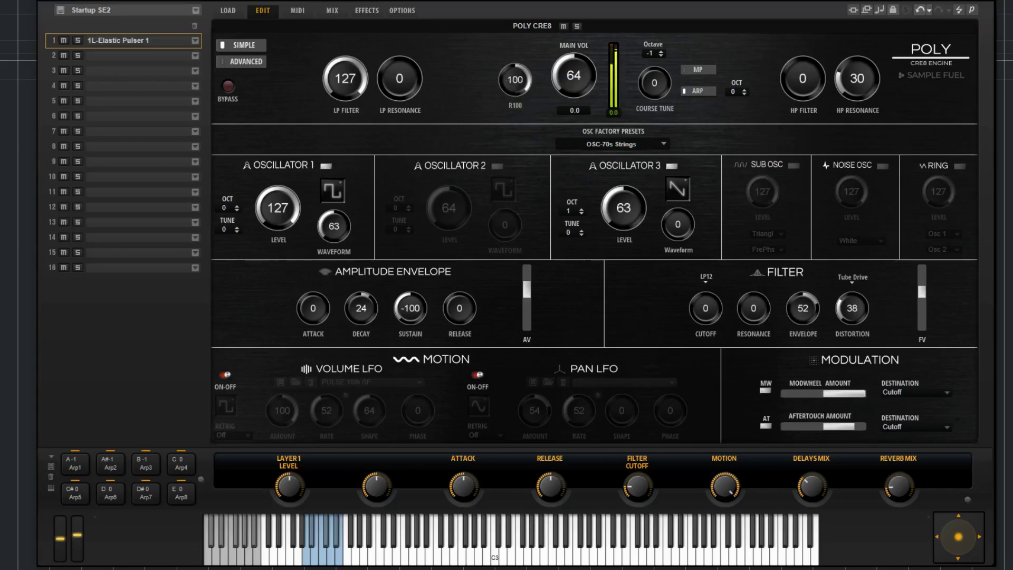
pyautogui.doubleClick(515, 81)
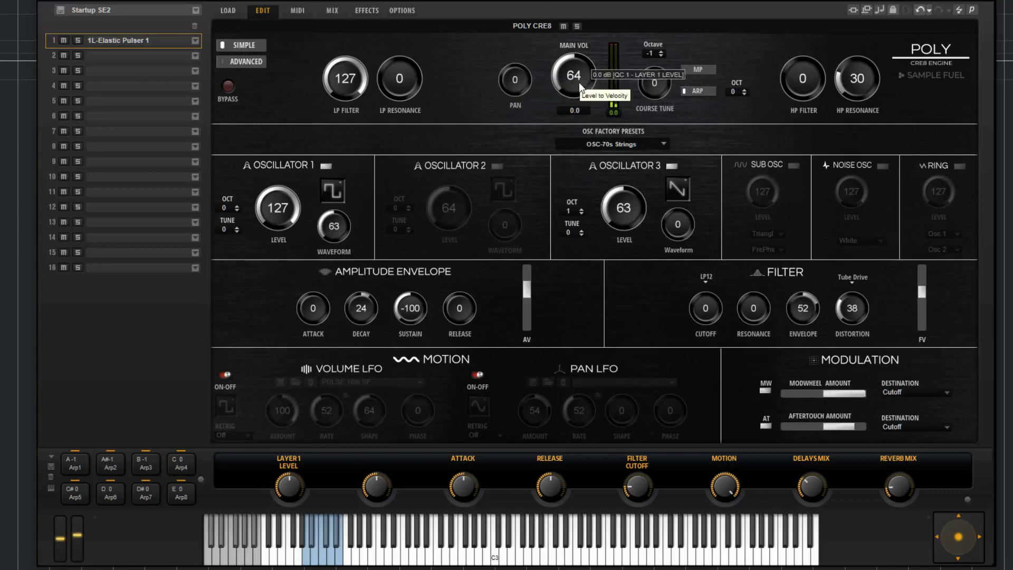
pyautogui.moveTo(578, 81); pyautogui.dragTo(586, 110)
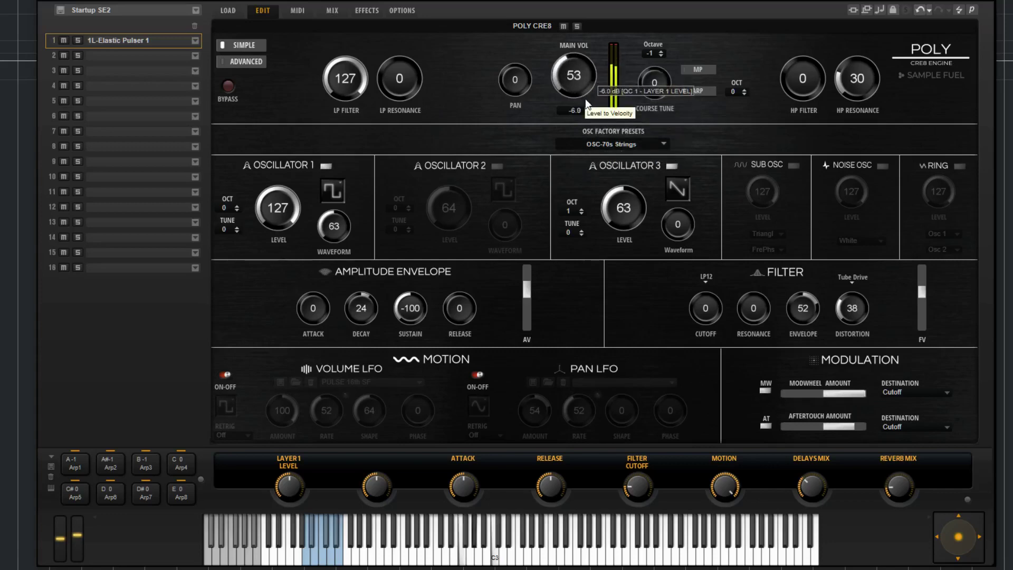
pyautogui.doubleClick(574, 110)
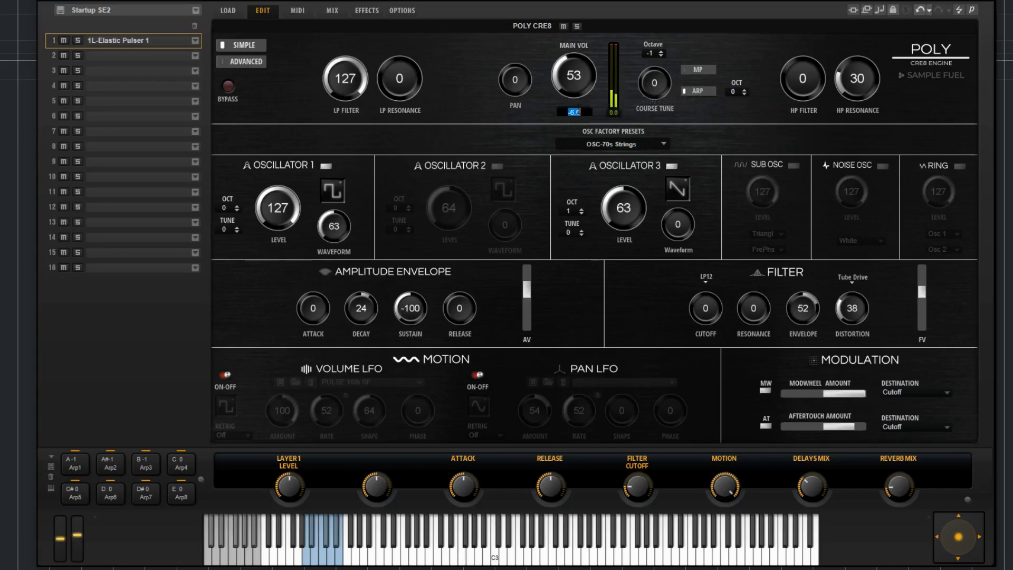
pyautogui.press('Return')
pyautogui.moveTo(654, 84); pyautogui.dragTo(656, 131)
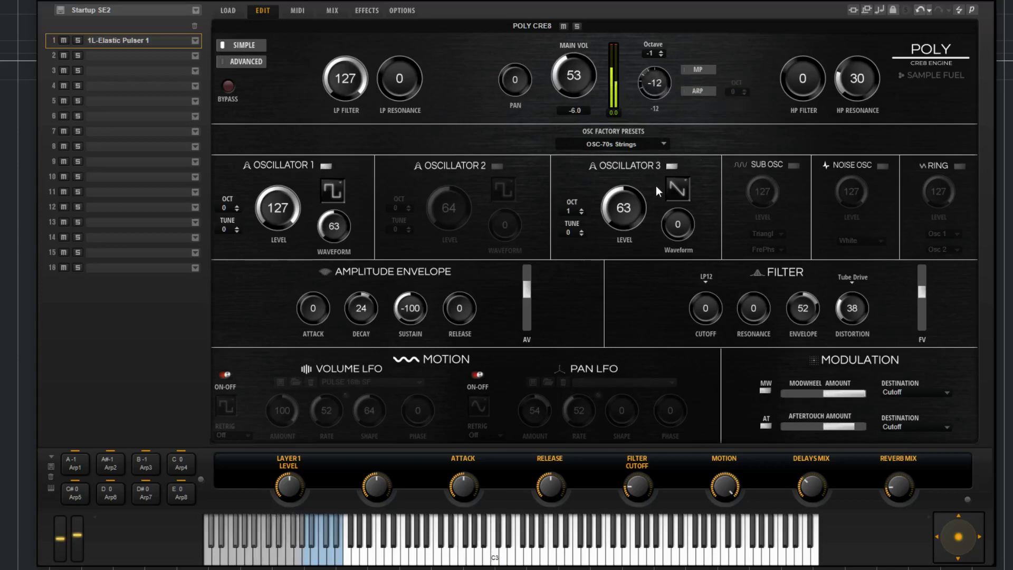
pyautogui.moveTo(654, 83)
pyautogui.mouseDown()
pyautogui.moveTo(654, 42)
pyautogui.moveTo(658, 84)
pyautogui.mouseUp()
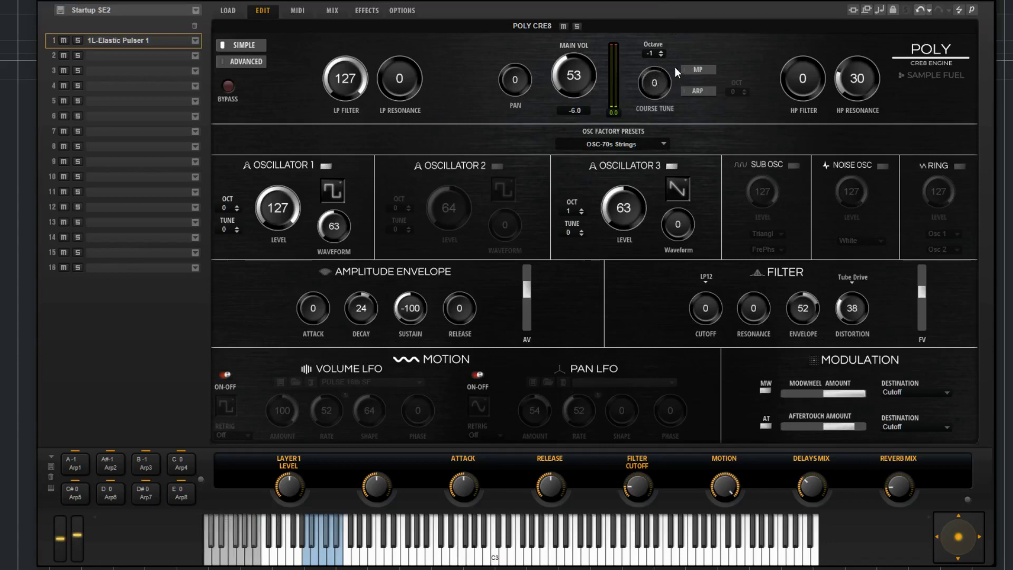
pyautogui.doubleClick(650, 53)
pyautogui.write('4')
pyautogui.press('Return')
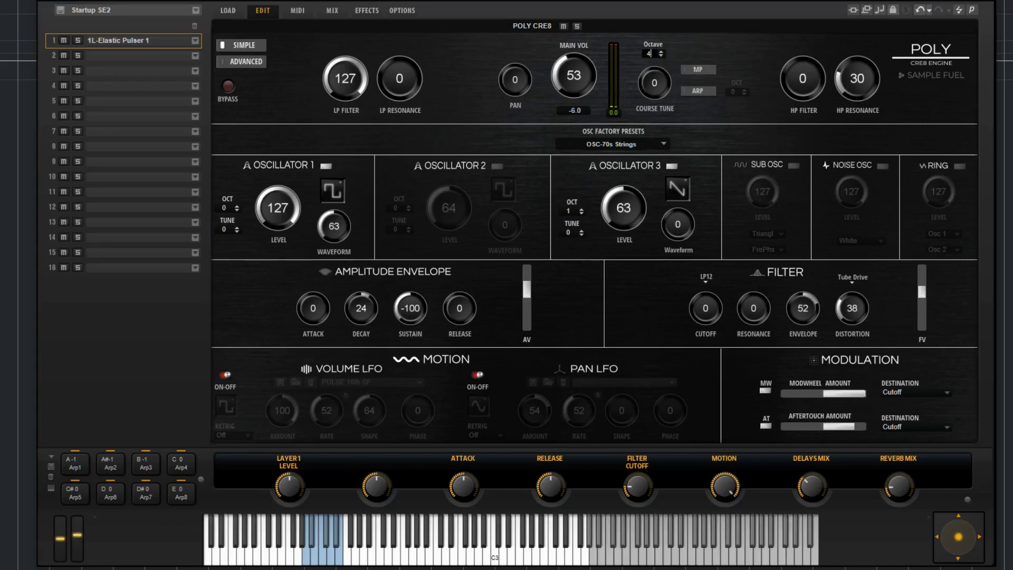
pyautogui.press('BackSpace')
pyautogui.write('-2')
pyautogui.press('Return')
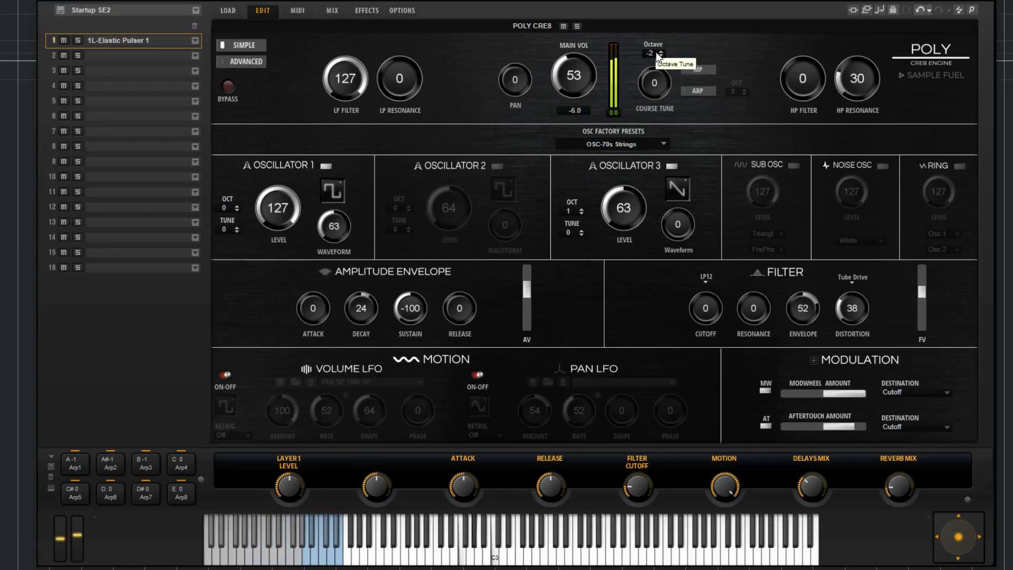
pyautogui.doubleClick(656, 52)
pyautogui.write('-1')
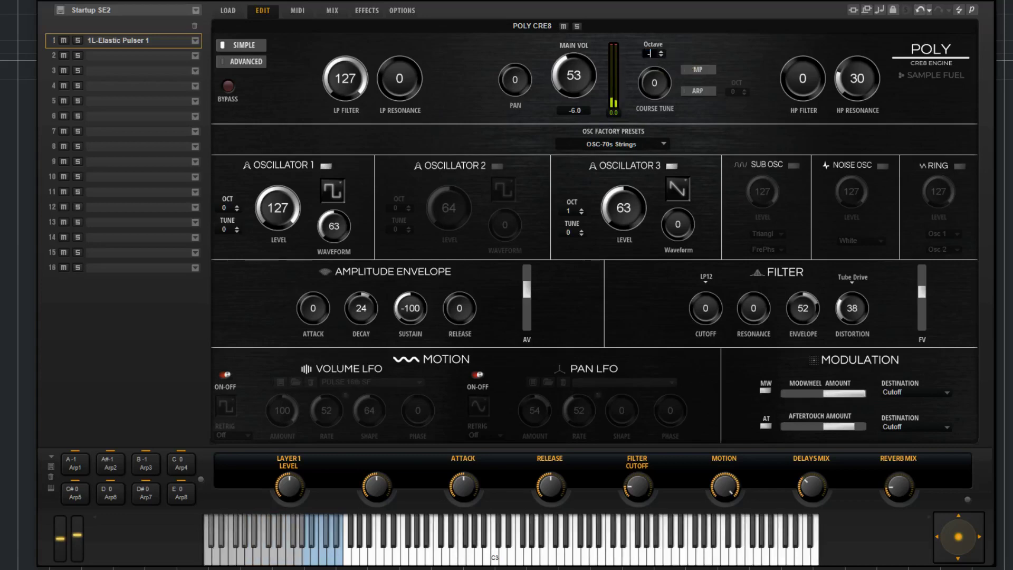
pyautogui.press('Return')
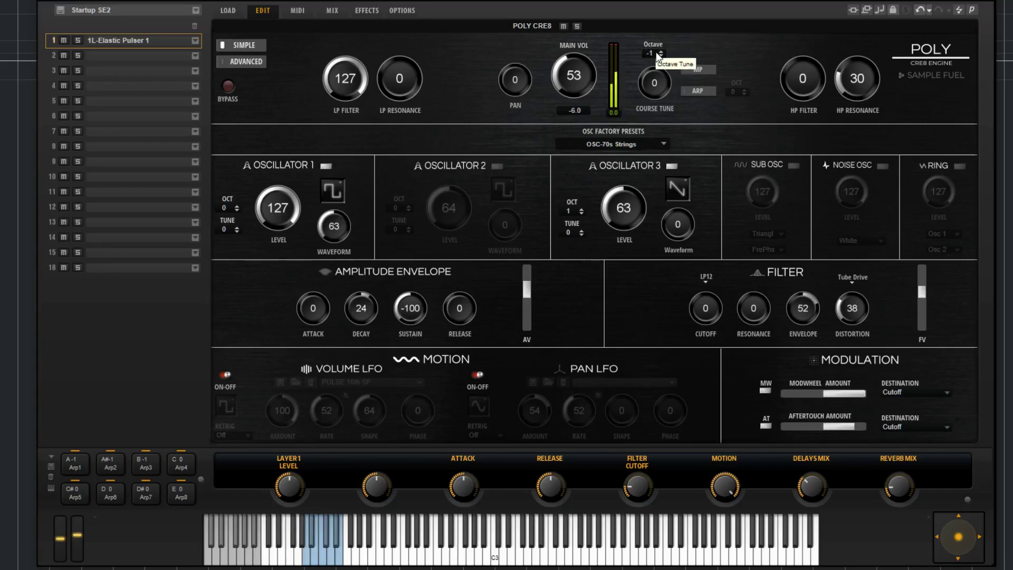
# Step: Enable the arpeggiator and open the OSC Factory Presets list
pyautogui.click(703, 94)
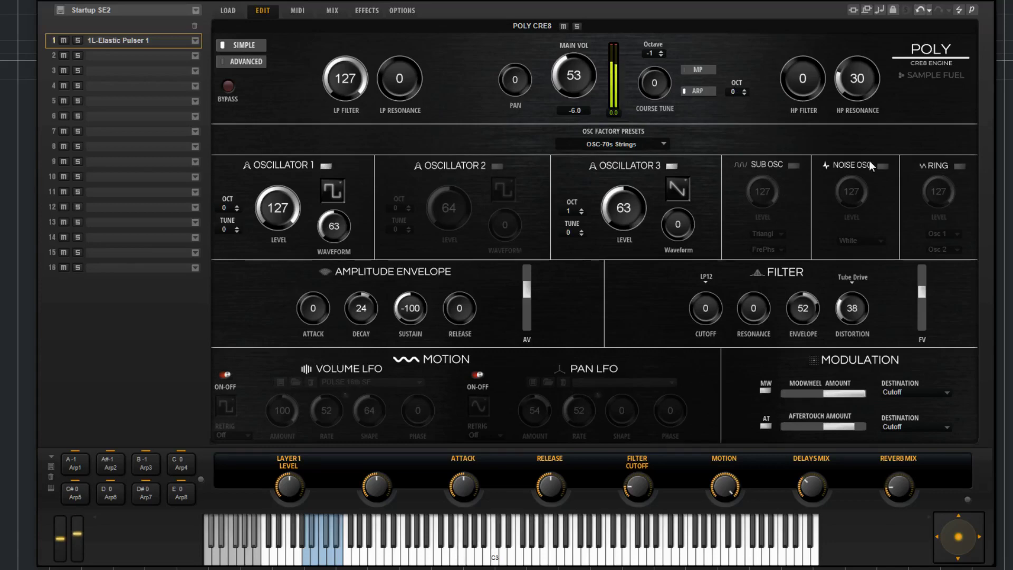
pyautogui.moveTo(839, 114)
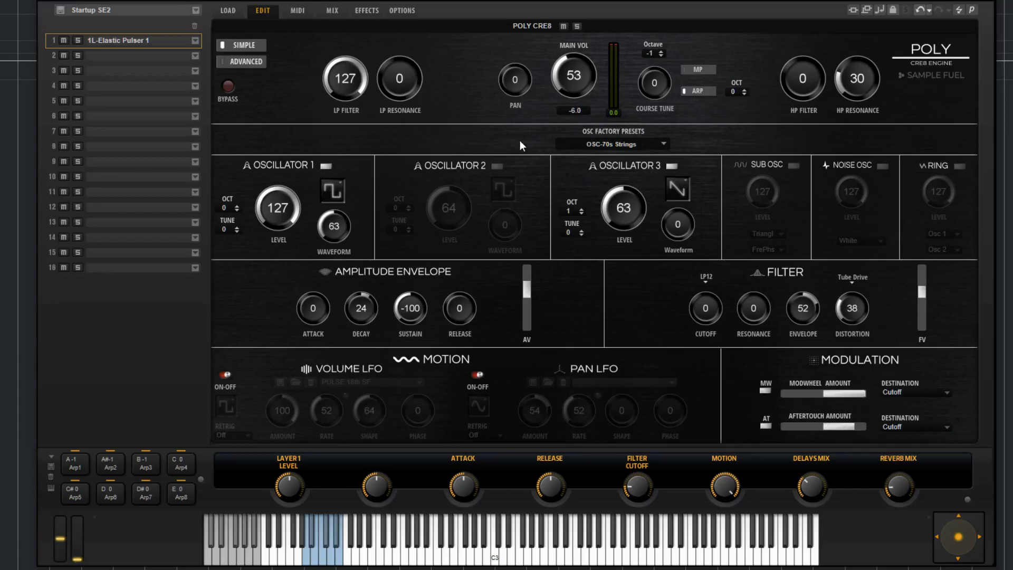
pyautogui.click(659, 146)
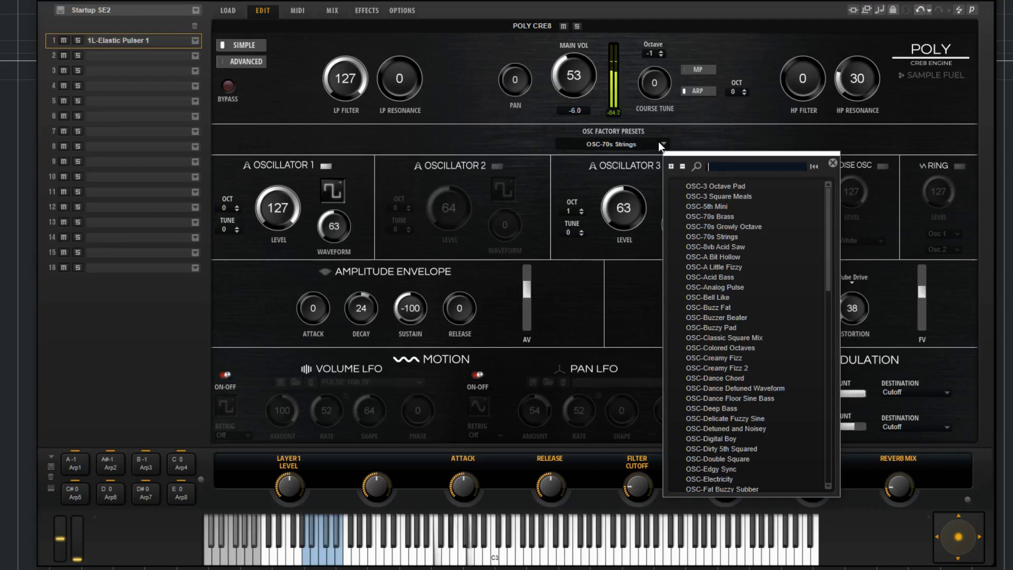
# Step: Audition OSC-Analog Pulse, Creamy Fizz 2, Dirty 5th Squared and Noise Maker Bass, then settle on OSC-Pad Techno
pyautogui.click(781, 286)
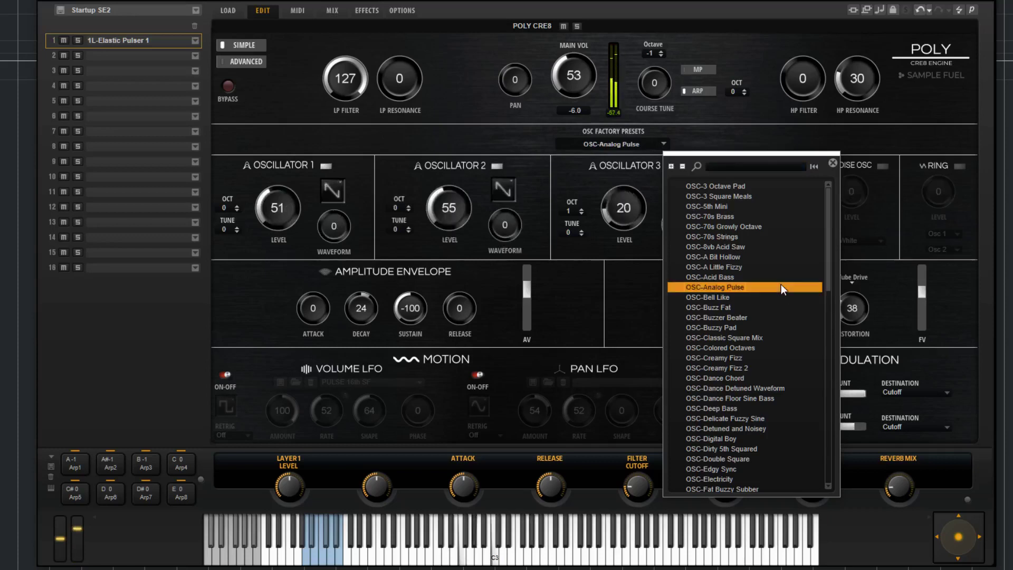
pyautogui.click(777, 369)
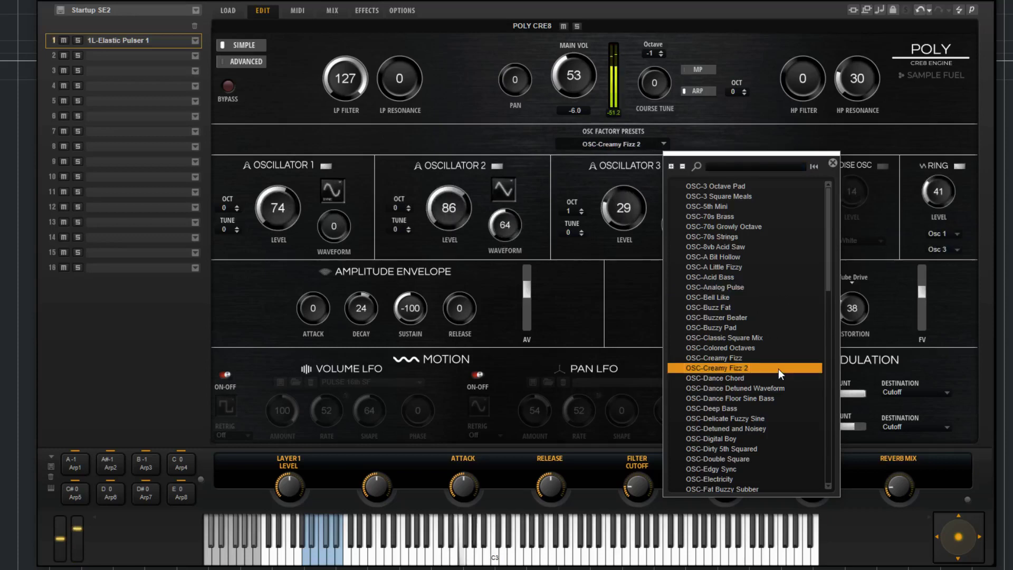
pyautogui.click(746, 449)
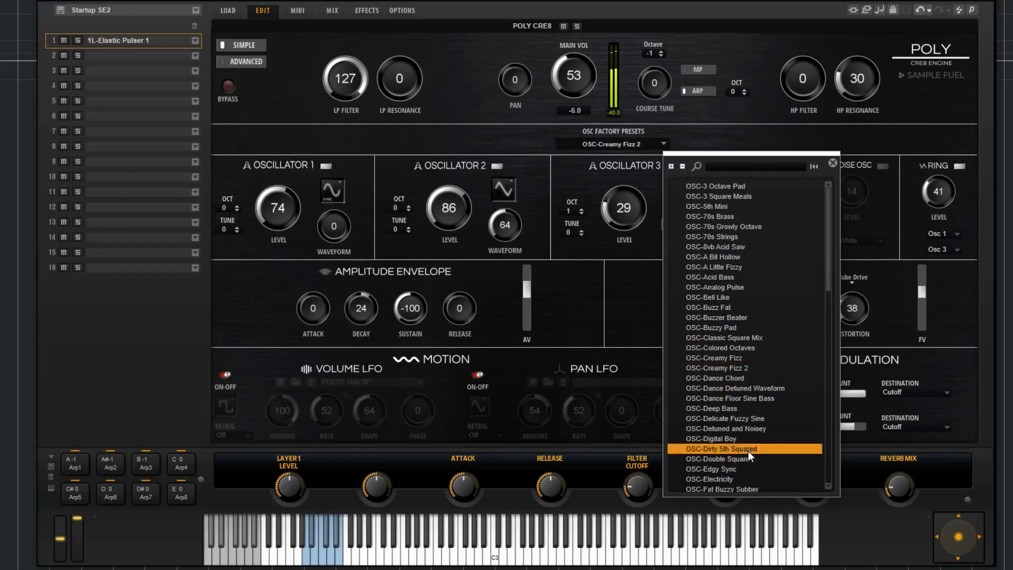
pyautogui.moveTo(827, 265); pyautogui.dragTo(780, 350)
pyautogui.click(762, 360)
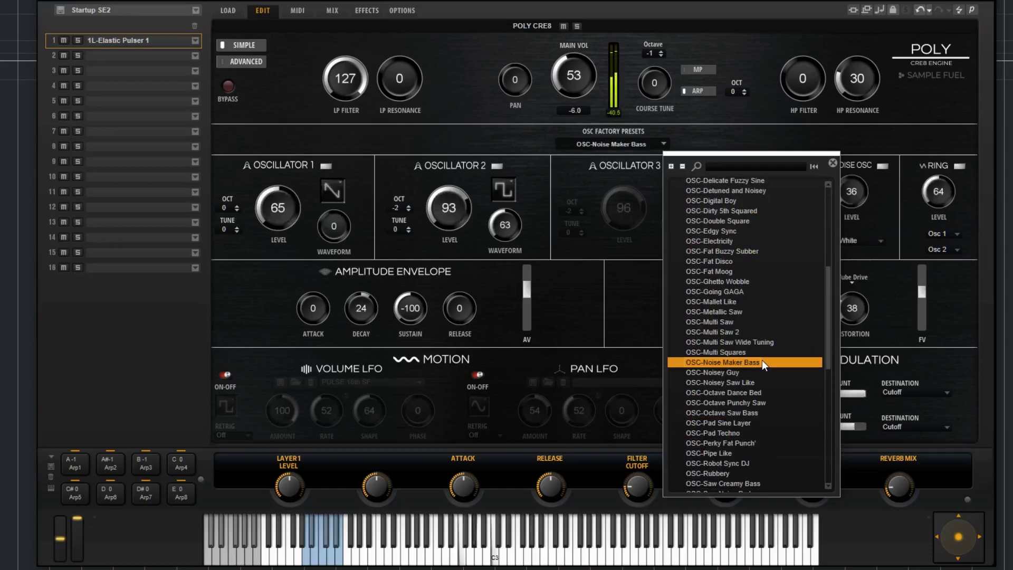
pyautogui.click(749, 432)
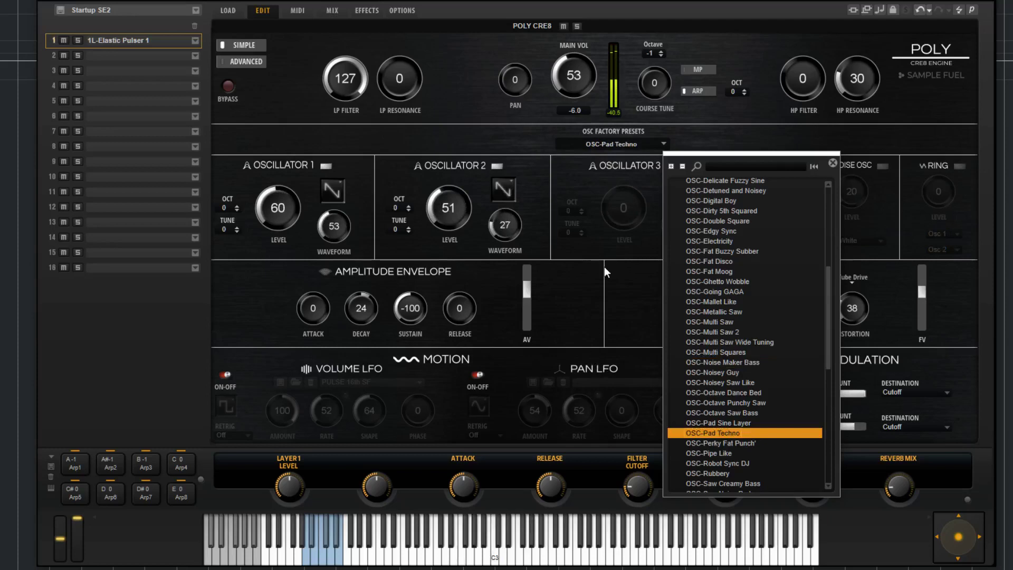
pyautogui.click(567, 256)
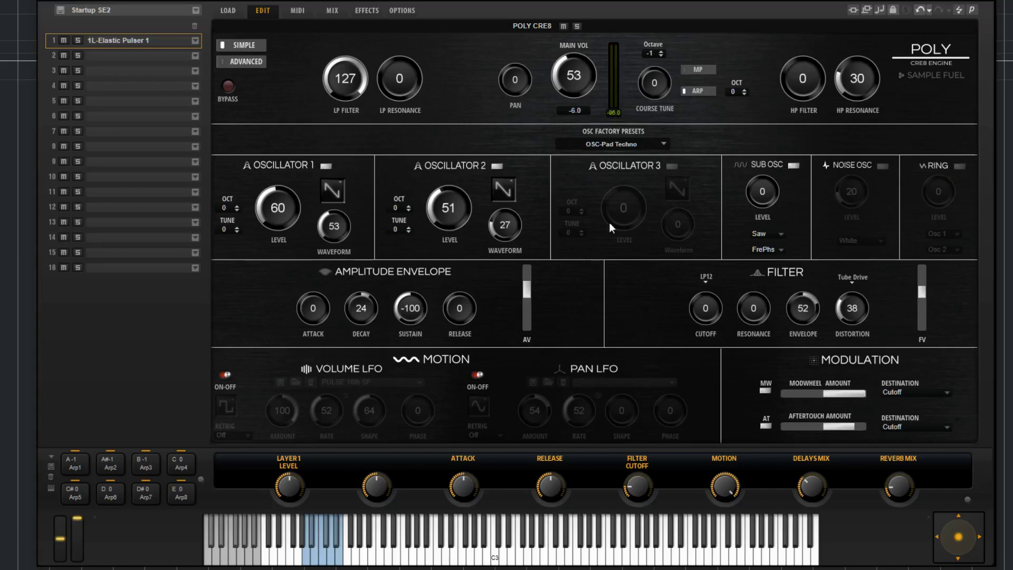
pyautogui.click(672, 166)
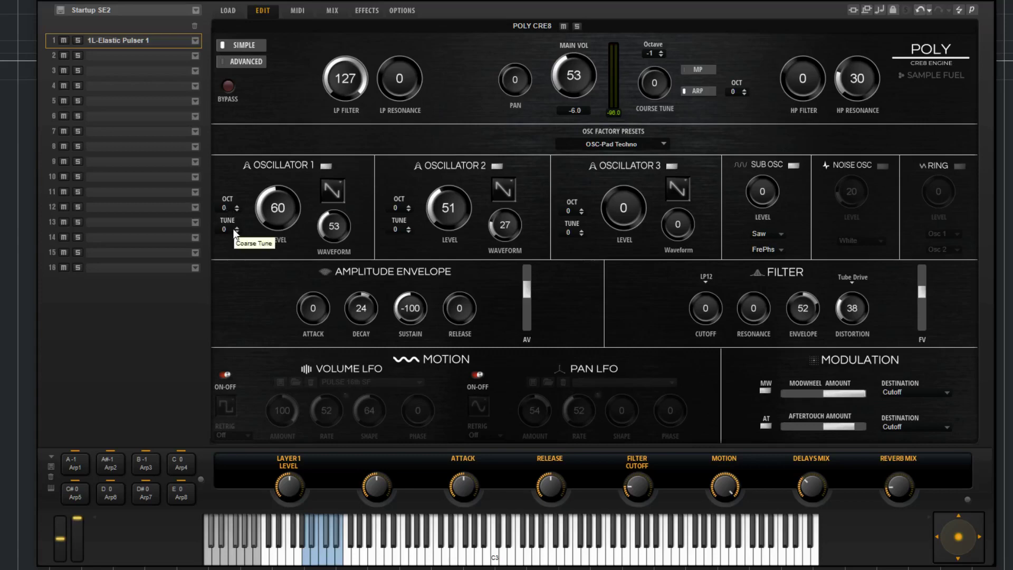
pyautogui.click(334, 226)
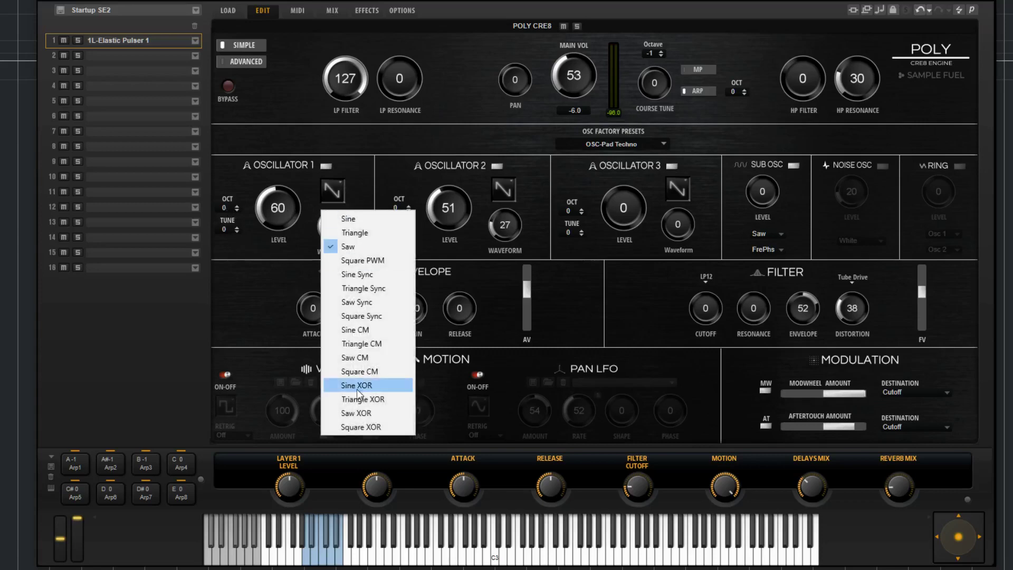
pyautogui.click(365, 176)
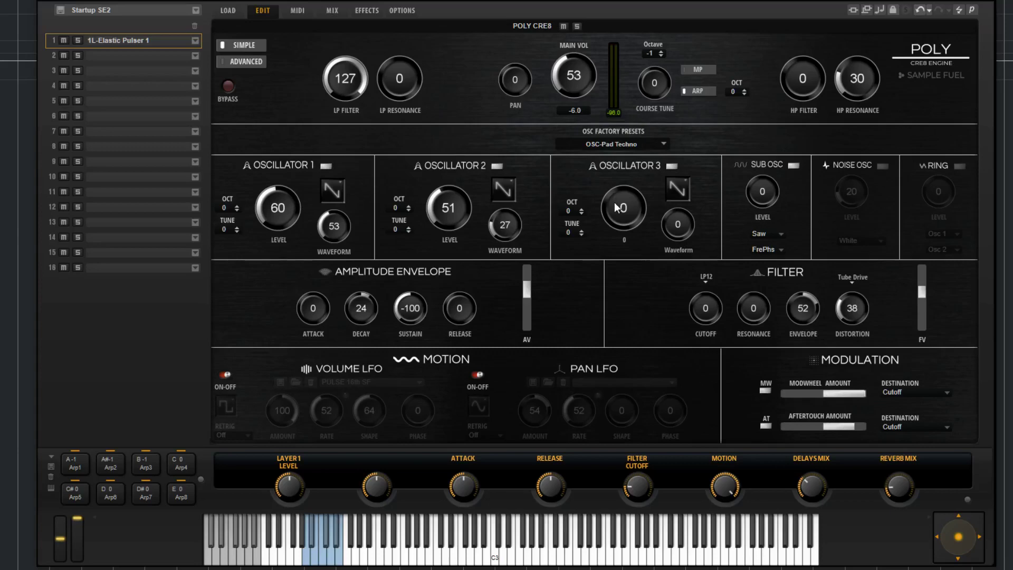
pyautogui.click(671, 166)
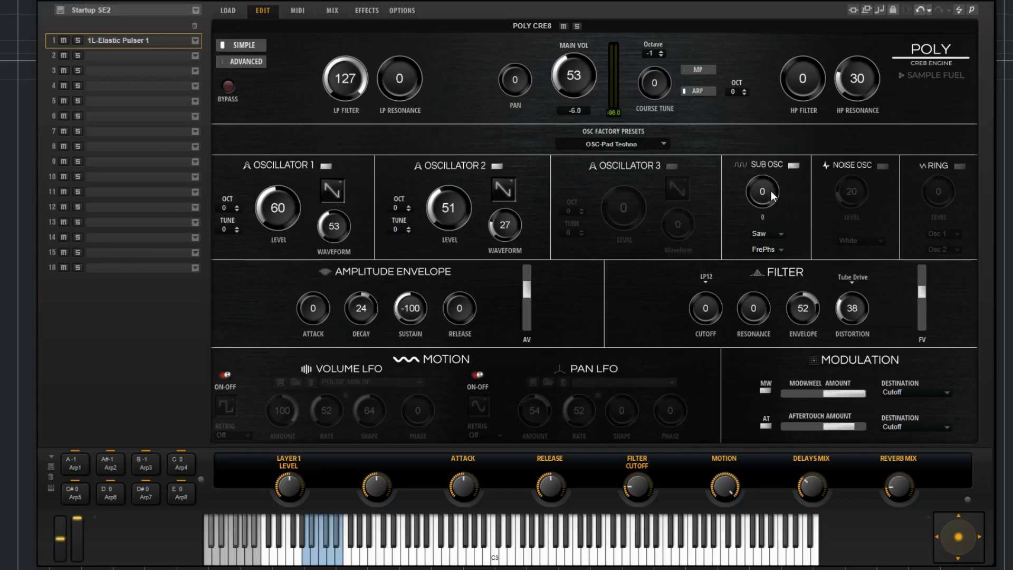
# Step: Keep the sub oscillator on Saw and FrePhs, and switch on the white noise oscillator
pyautogui.click(777, 233)
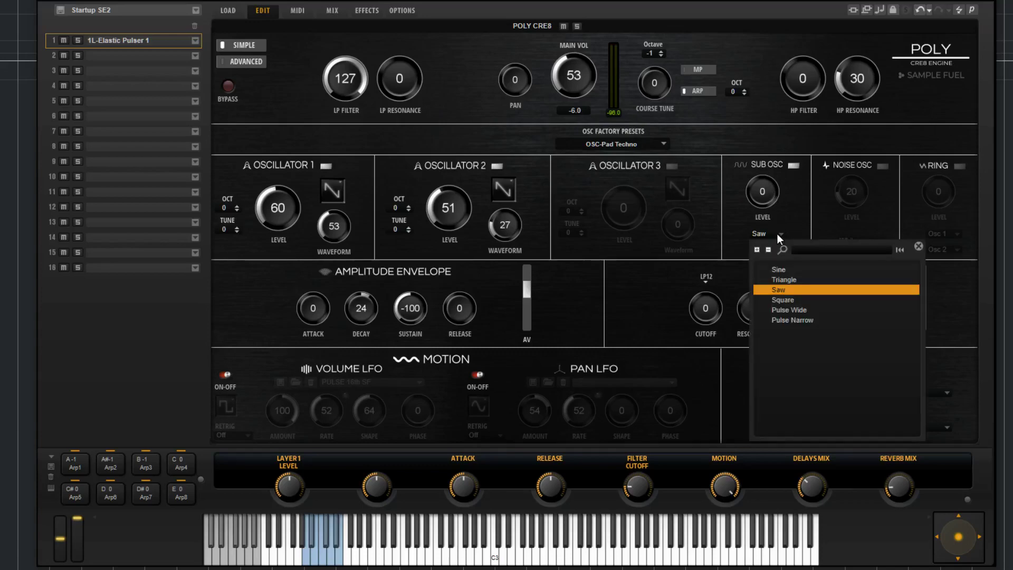
pyautogui.click(790, 206)
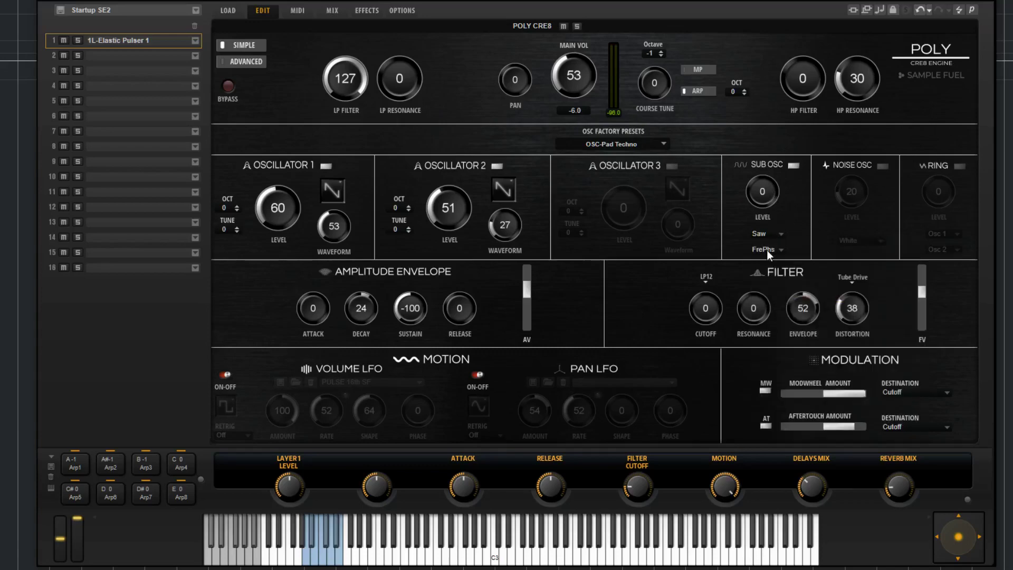
pyautogui.click(767, 249)
pyautogui.click(784, 212)
pyautogui.click(882, 164)
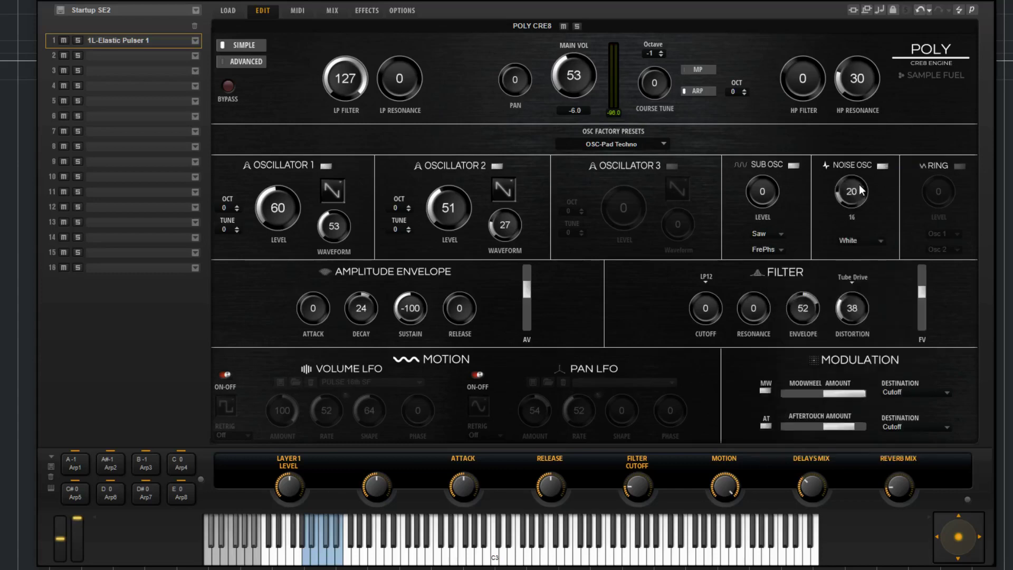
pyautogui.click(872, 242)
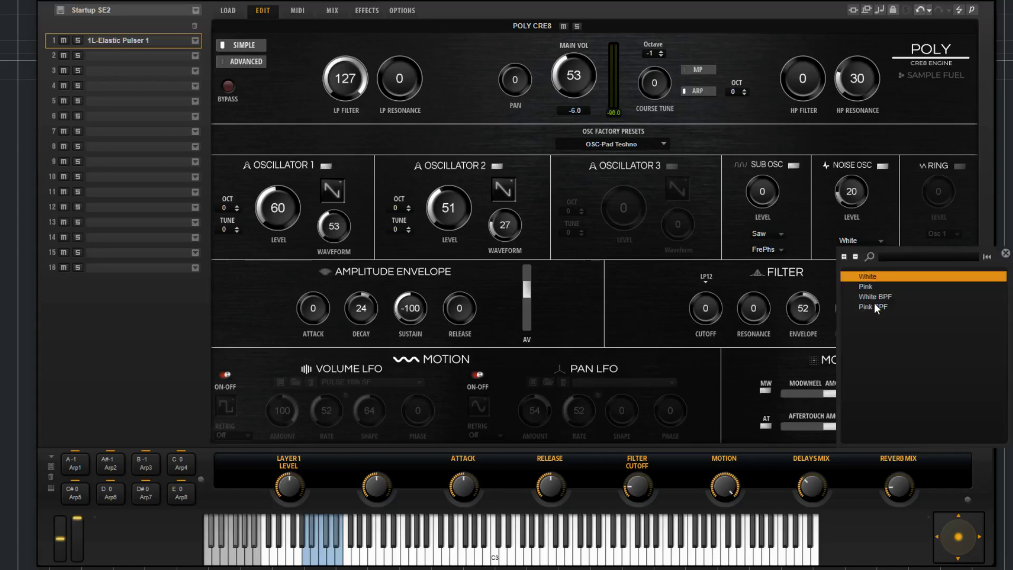
# Step: Turn the ring modulator on, confirm its Osc 1 and Osc 2 sources, then switch it off
pyautogui.click(959, 166)
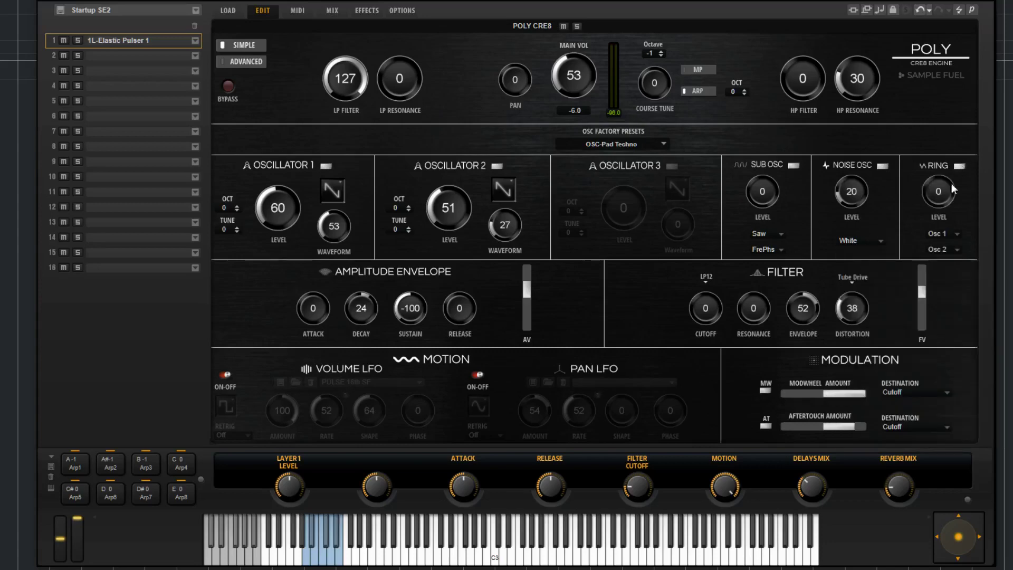
pyautogui.click(949, 235)
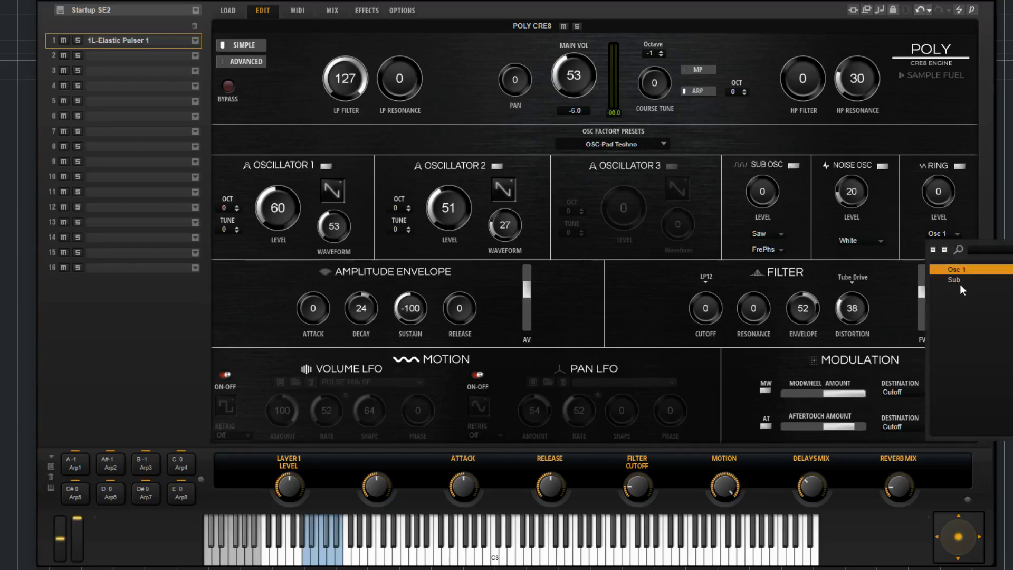
pyautogui.click(971, 207)
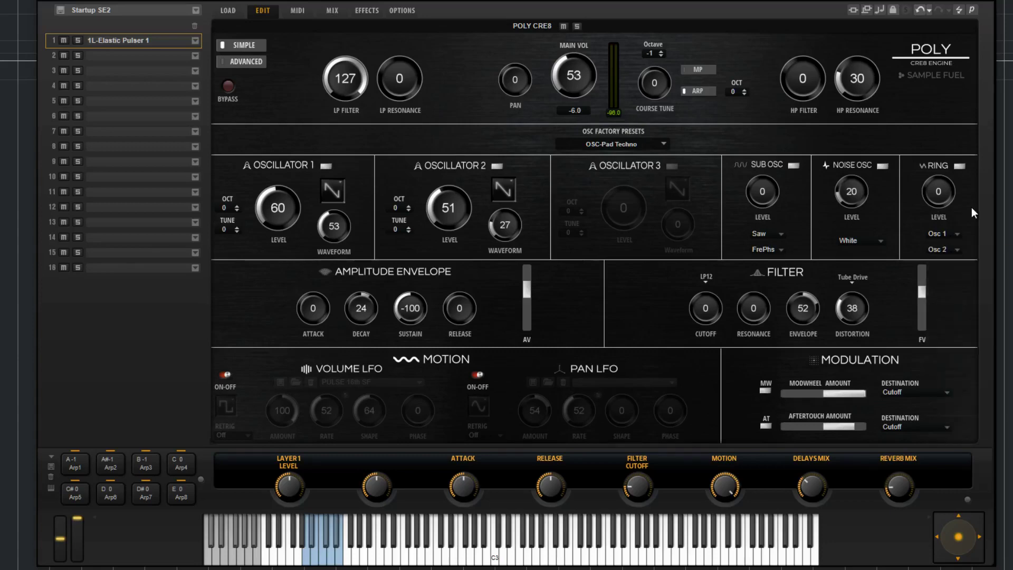
pyautogui.click(946, 251)
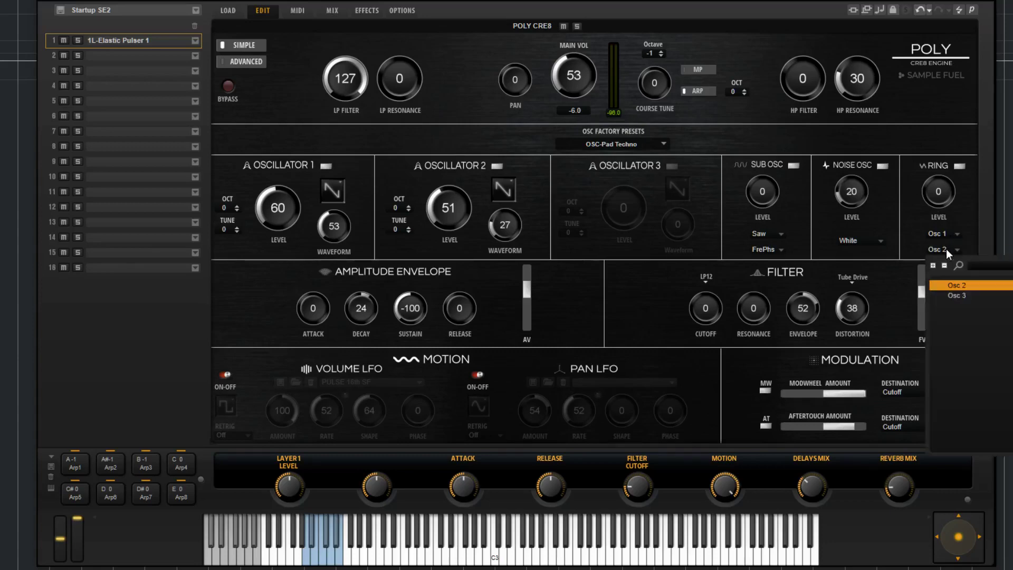
pyautogui.click(970, 207)
pyautogui.click(958, 166)
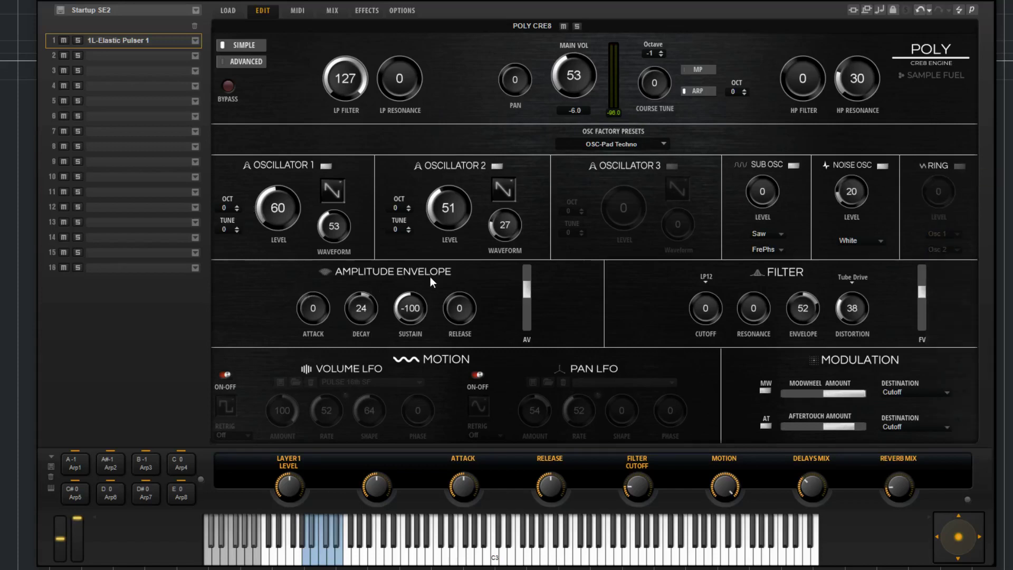
# Step: Turn off the arpeggiator and try the amp envelope attack, sustain and release knobs
pyautogui.click(700, 88)
pyautogui.moveTo(312, 310); pyautogui.dragTo(308, 271)
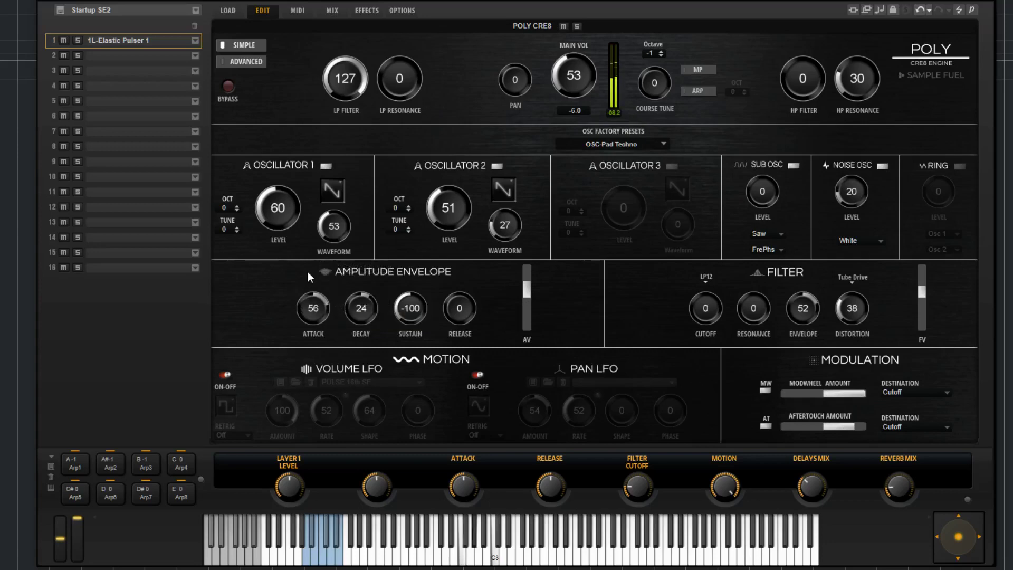
pyautogui.moveTo(410, 308); pyautogui.dragTo(420, 203)
pyautogui.moveTo(459, 308); pyautogui.dragTo(459, 269)
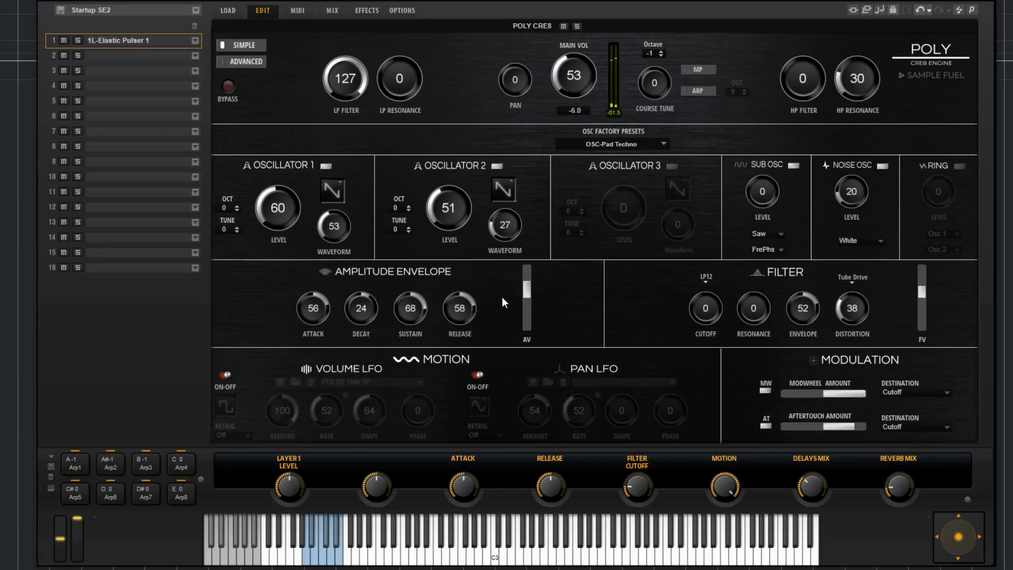
pyautogui.click(705, 279)
# Step: Keep the LP12 filter type and bring the filter envelope amount back to 36
pyautogui.click(736, 322)
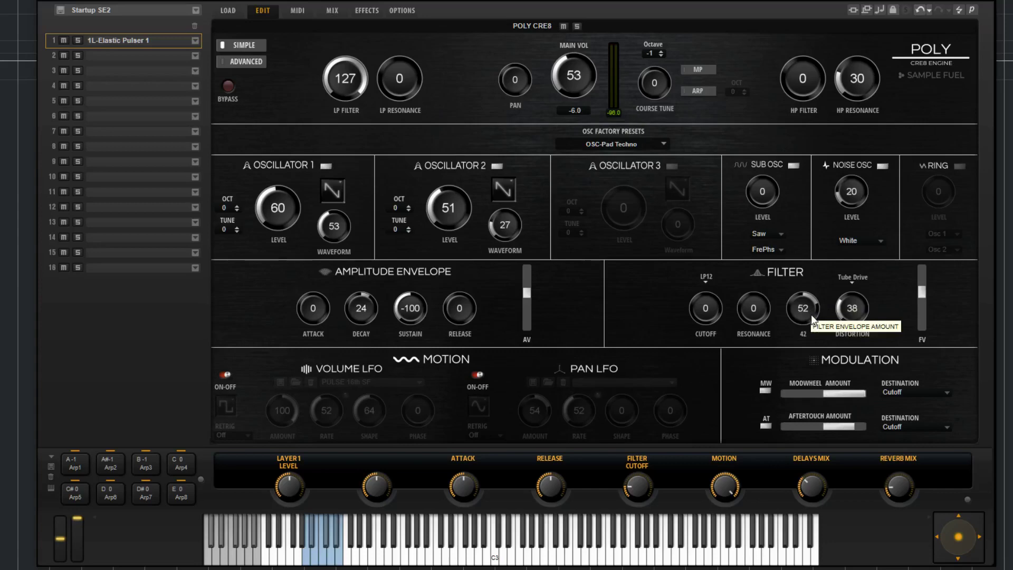
pyautogui.moveTo(812, 326); pyautogui.dragTo(813, 407)
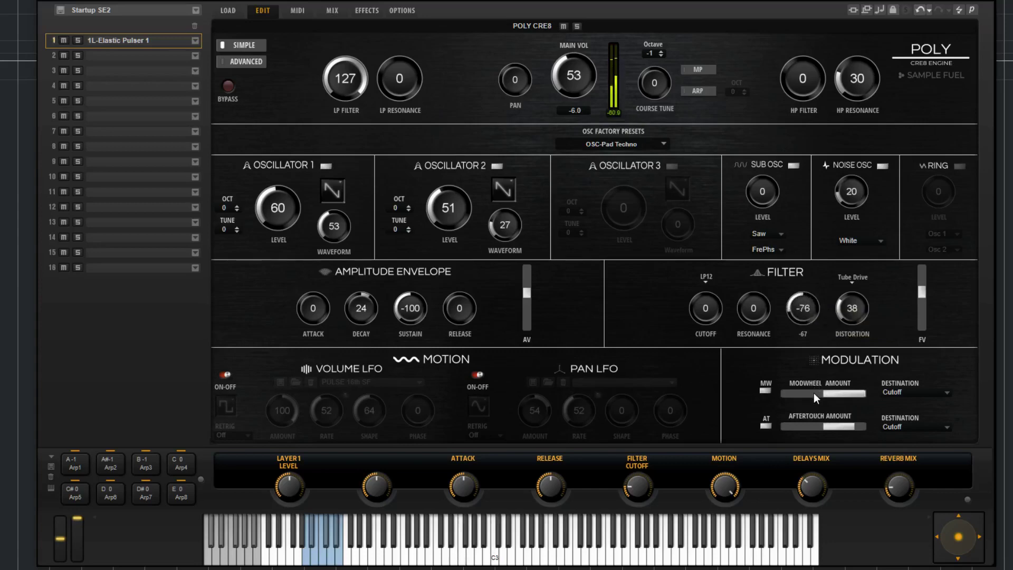
pyautogui.moveTo(814, 337)
pyautogui.mouseDown()
pyautogui.moveTo(814, 294)
pyautogui.moveTo(806, 320)
pyautogui.mouseUp()
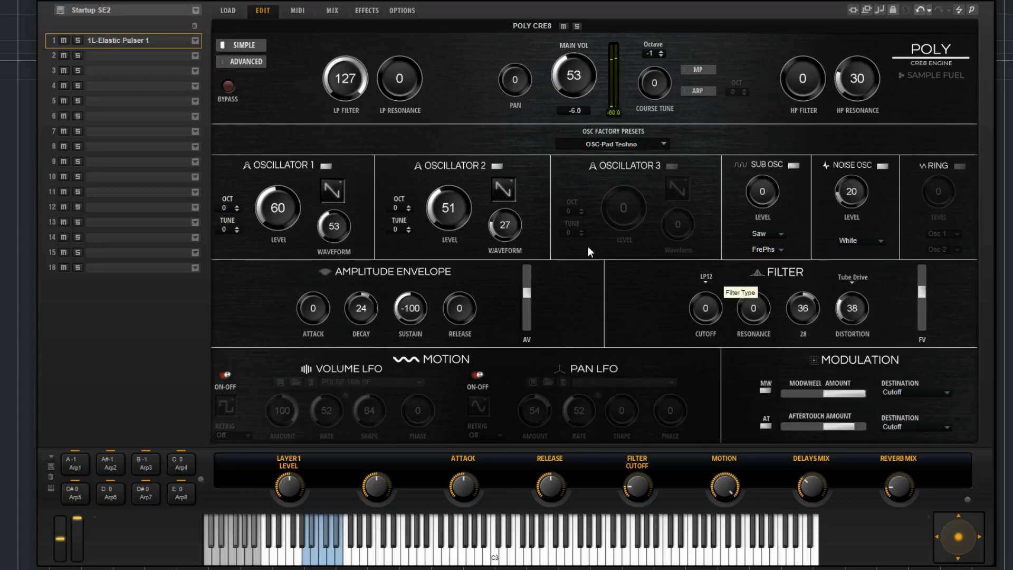
pyautogui.click(245, 61)
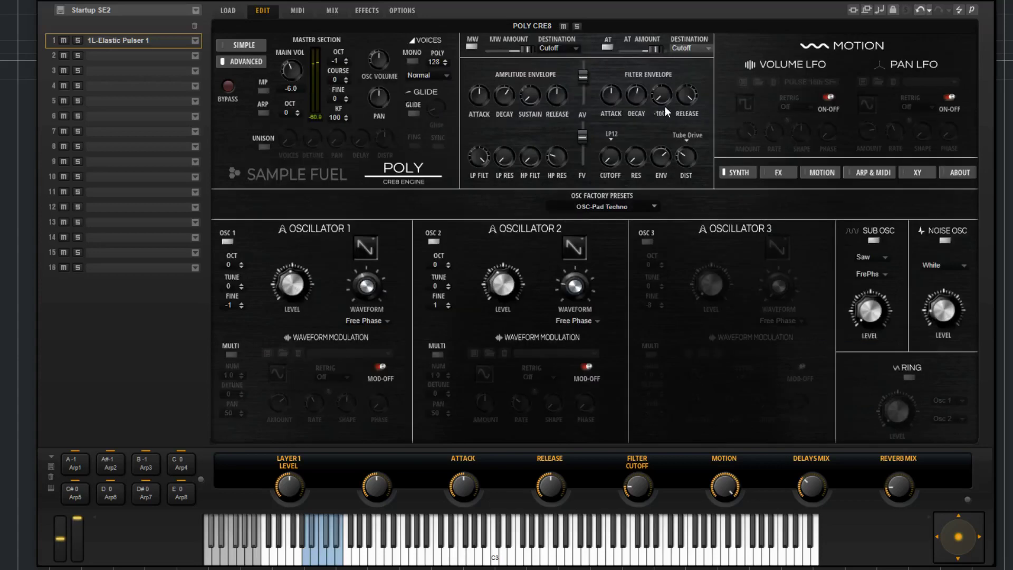
pyautogui.click(235, 45)
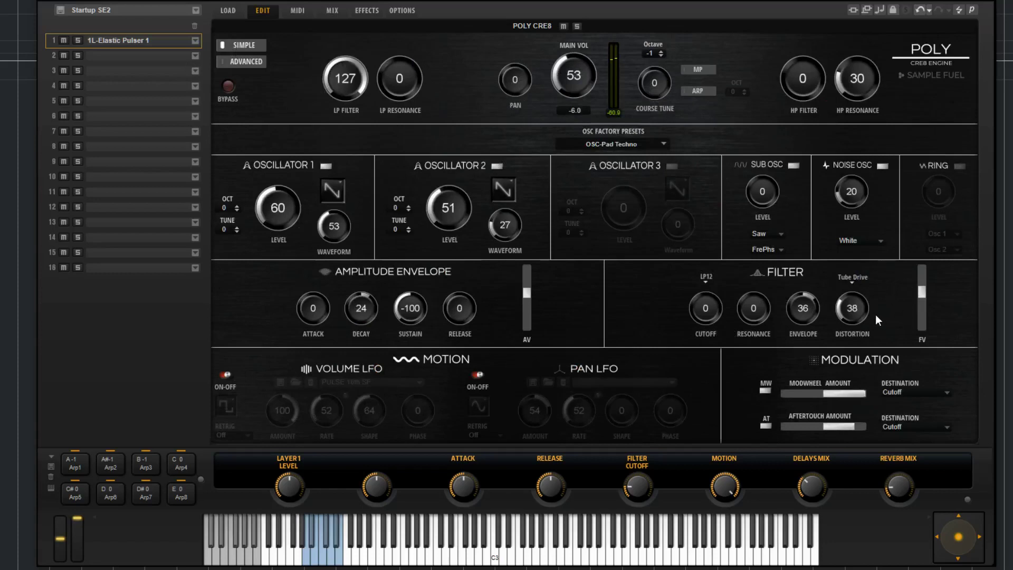
# Step: Raise filter distortion to 39 and keep Tube Drive as the drive type
pyautogui.moveTo(863, 315); pyautogui.dragTo(862, 293)
pyautogui.click(850, 278)
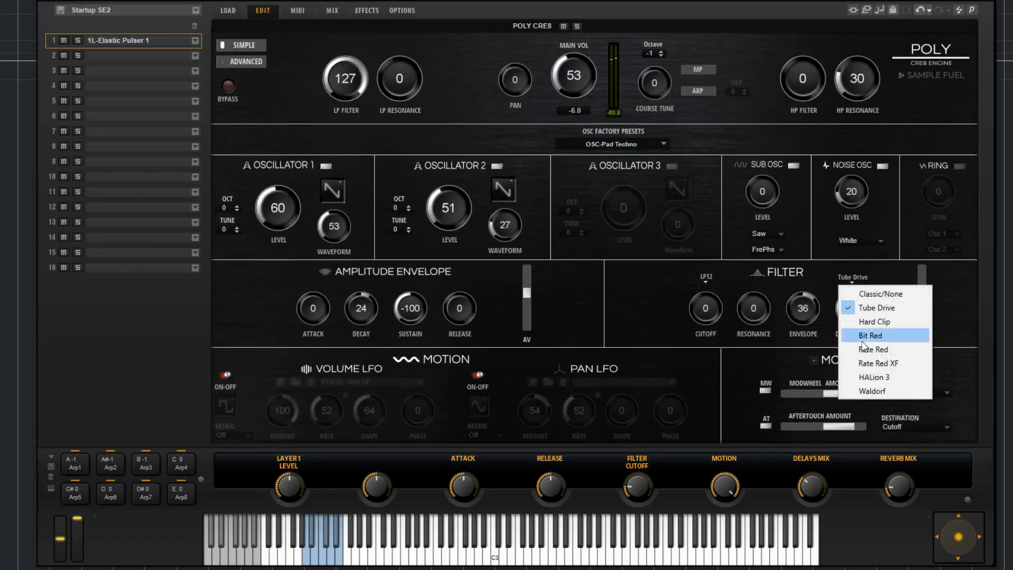
pyautogui.click(890, 273)
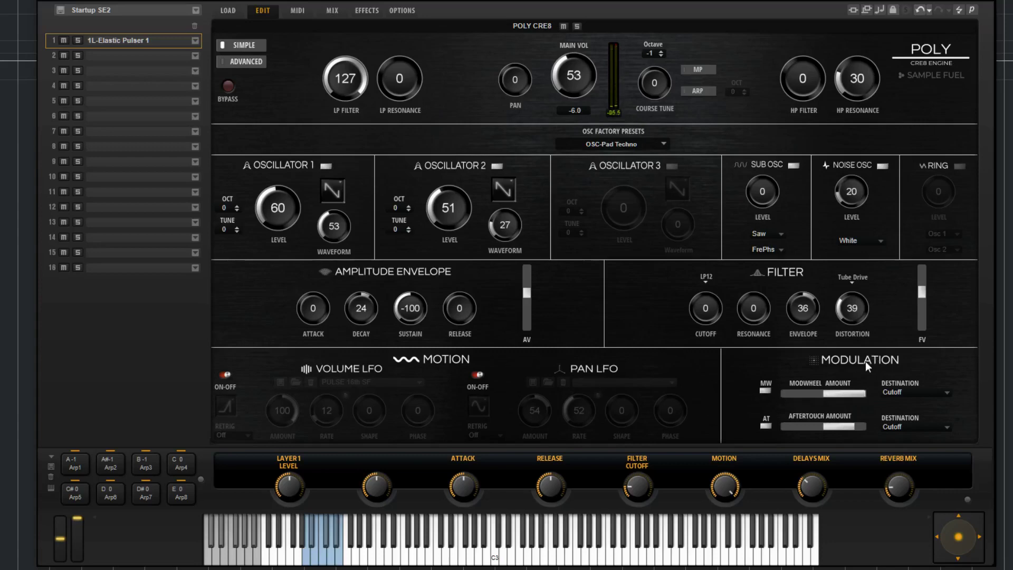
# Step: Enable the Volume LFO and raise the amp envelope sustain to 68, leaving Pan LFO off
pyautogui.click(227, 373)
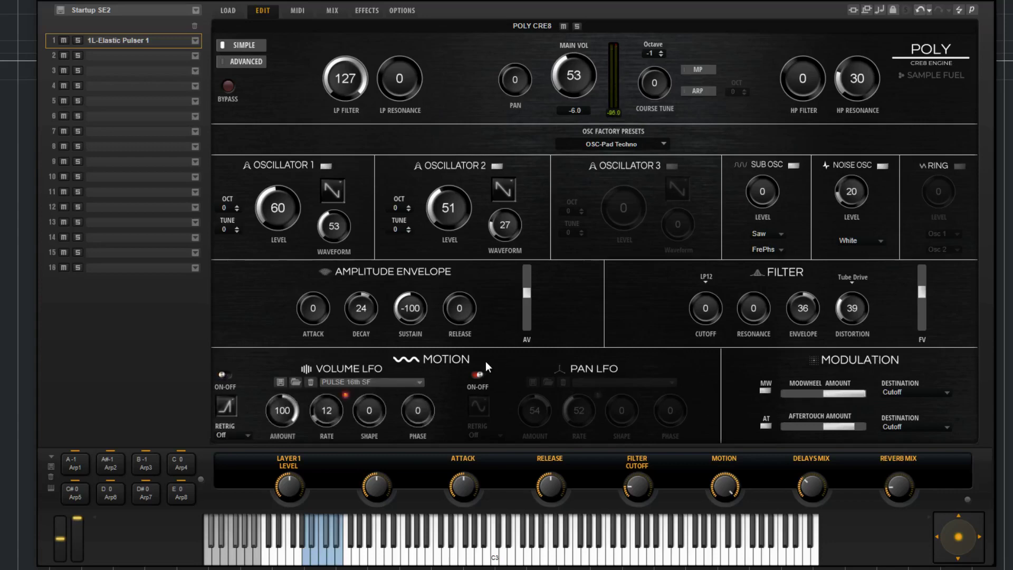
pyautogui.click(480, 379)
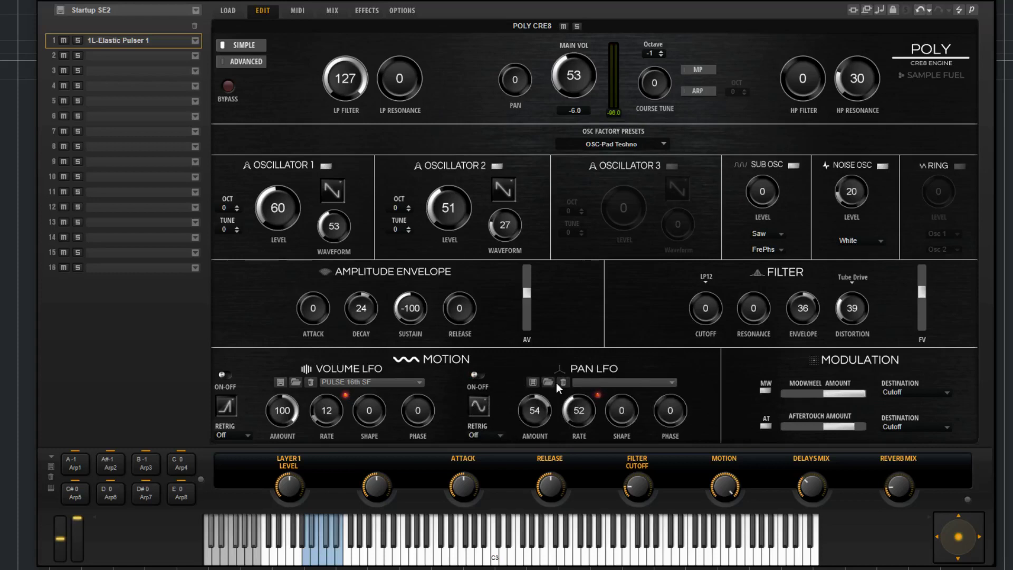
pyautogui.moveTo(410, 308); pyautogui.dragTo(418, 230)
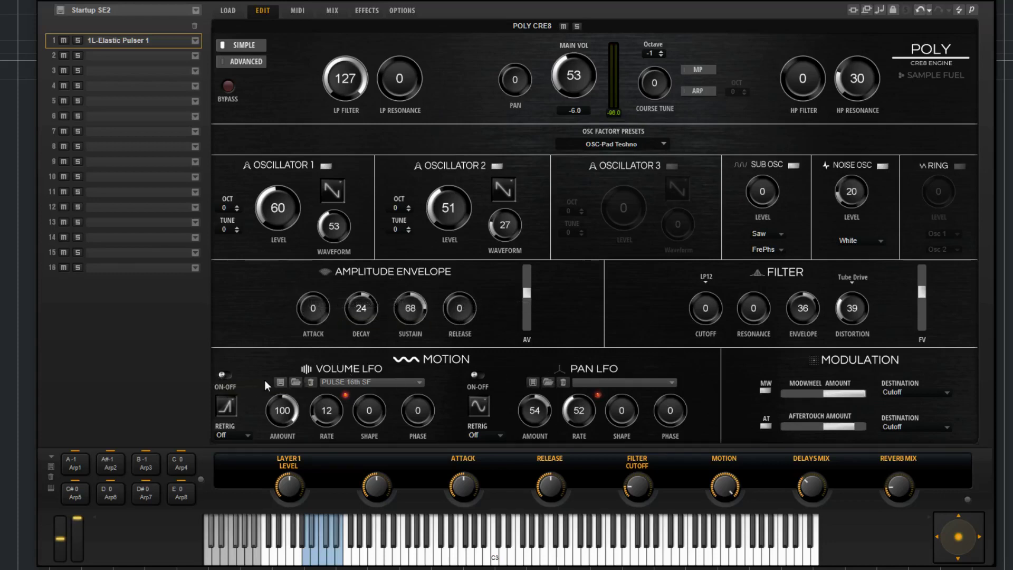
pyautogui.click(476, 375)
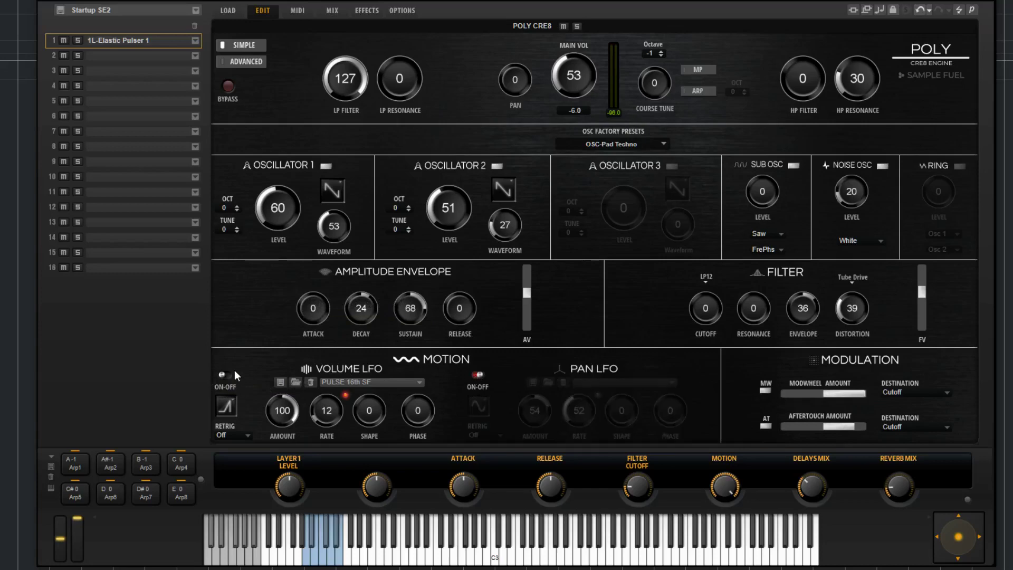
# Step: Keep the Volume LFO waveform on Ramp and retrigger set to Off
pyautogui.click(227, 407)
pyautogui.click(270, 368)
pyautogui.click(232, 434)
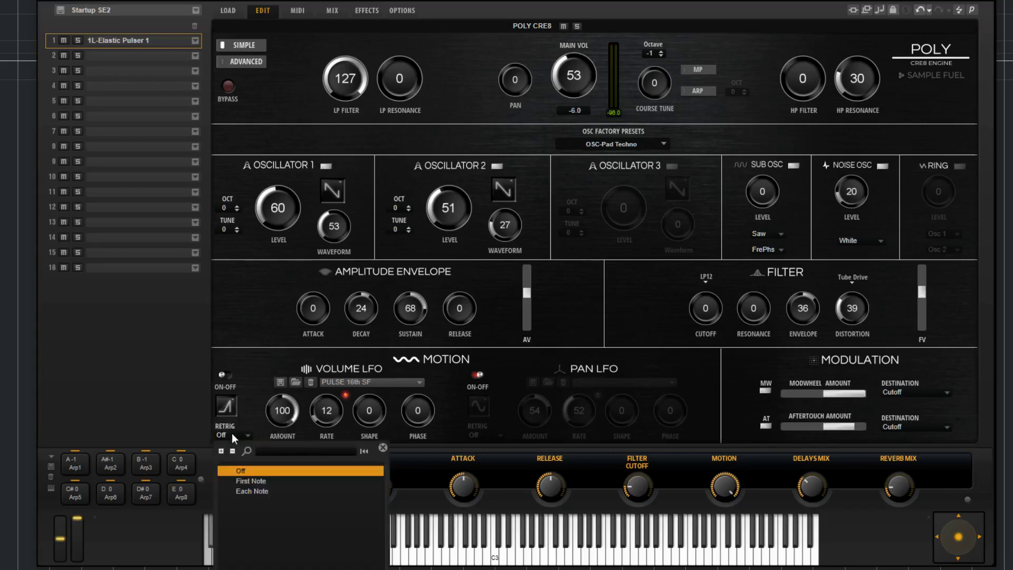
pyautogui.click(248, 405)
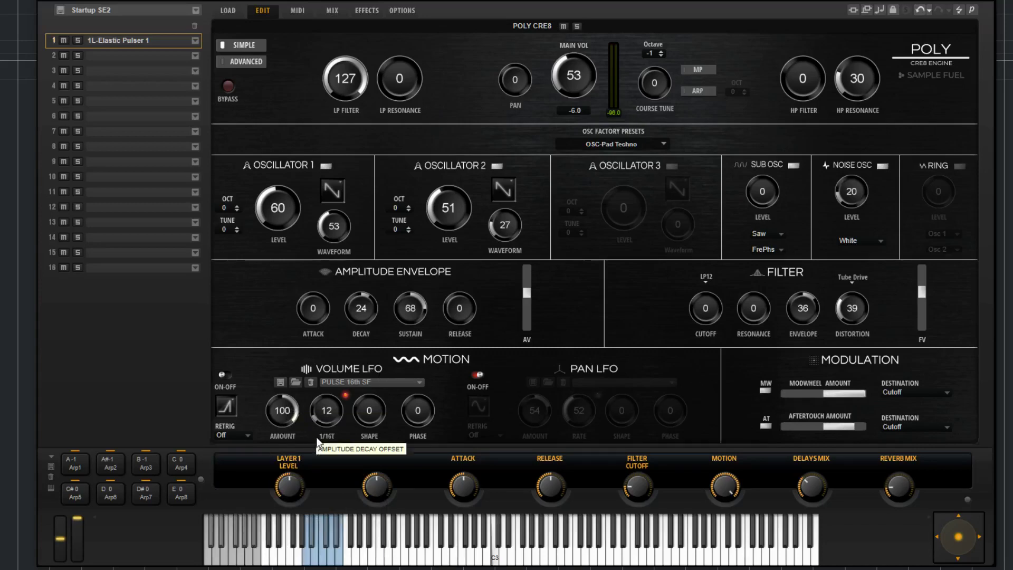
# Step: Set the Volume LFO rate to 40 and its phase to 27
pyautogui.moveTo(338, 406); pyautogui.dragTo(338, 390)
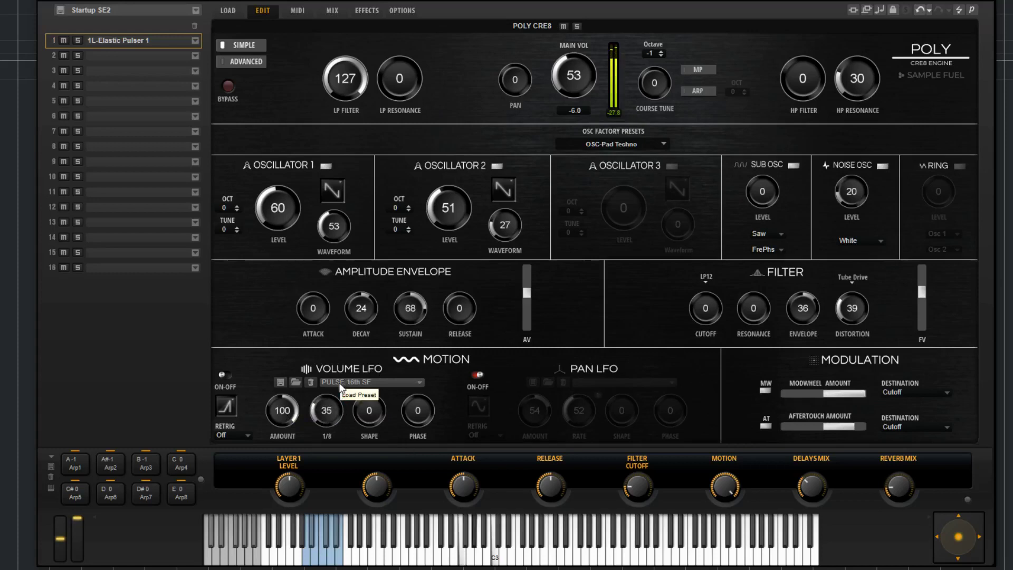
pyautogui.moveTo(292, 419); pyautogui.dragTo(330, 409)
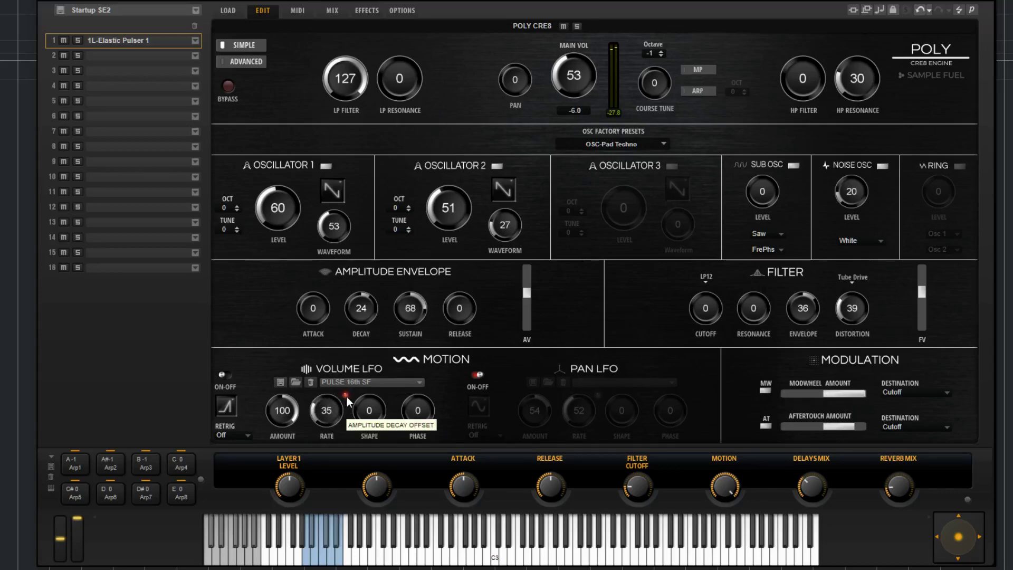
pyautogui.moveTo(331, 409)
pyautogui.mouseDown()
pyautogui.moveTo(331, 432)
pyautogui.moveTo(335, 407)
pyautogui.mouseUp()
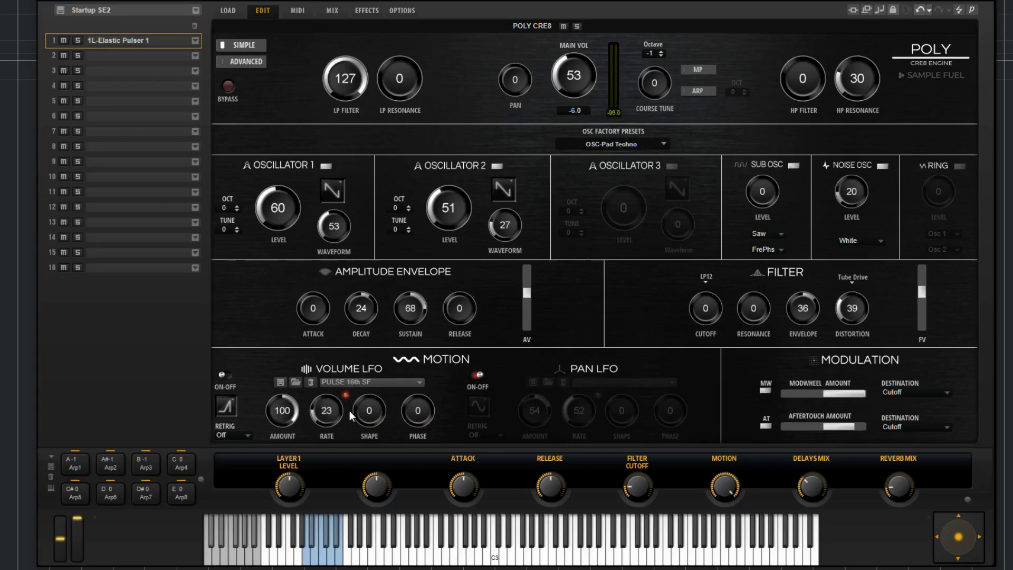
pyautogui.moveTo(331, 410); pyautogui.dragTo(333, 354)
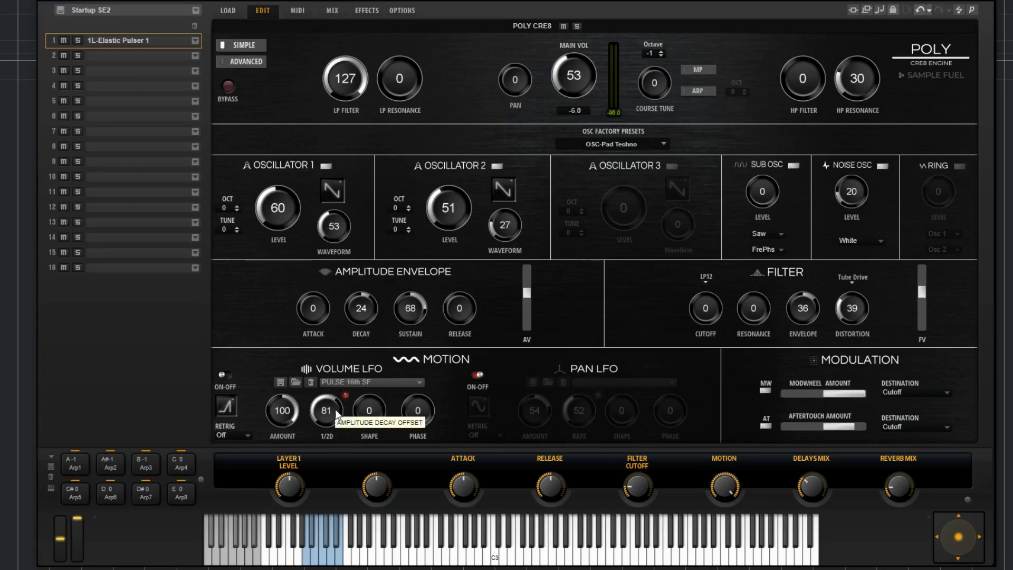
pyautogui.moveTo(345, 428); pyautogui.dragTo(336, 449)
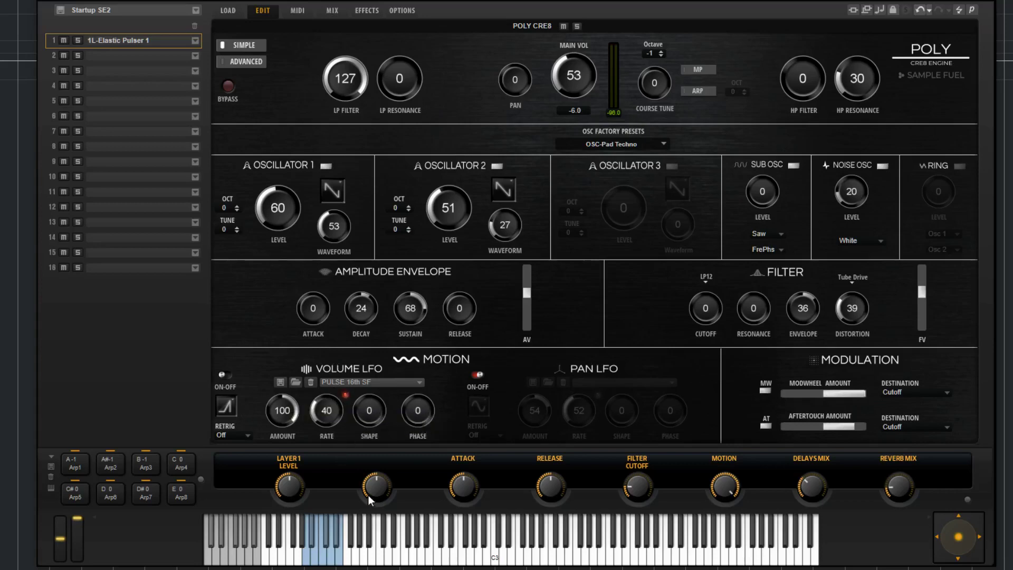
pyautogui.moveTo(429, 410); pyautogui.dragTo(423, 375)
# Step: Toggle the Pan LFO and modwheel modulation, then push the modwheel amount above centre
pyautogui.click(477, 374)
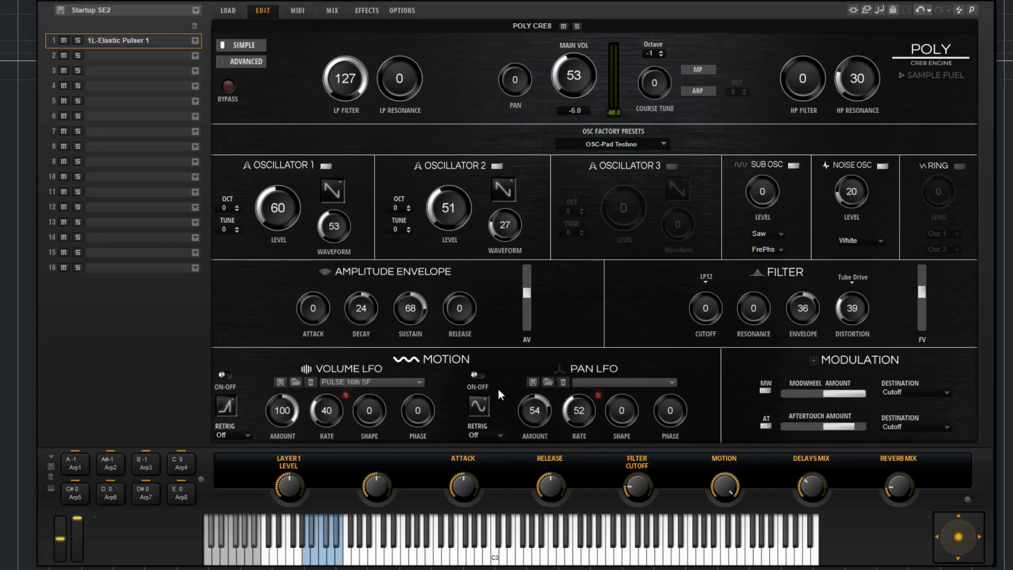
pyautogui.click(476, 374)
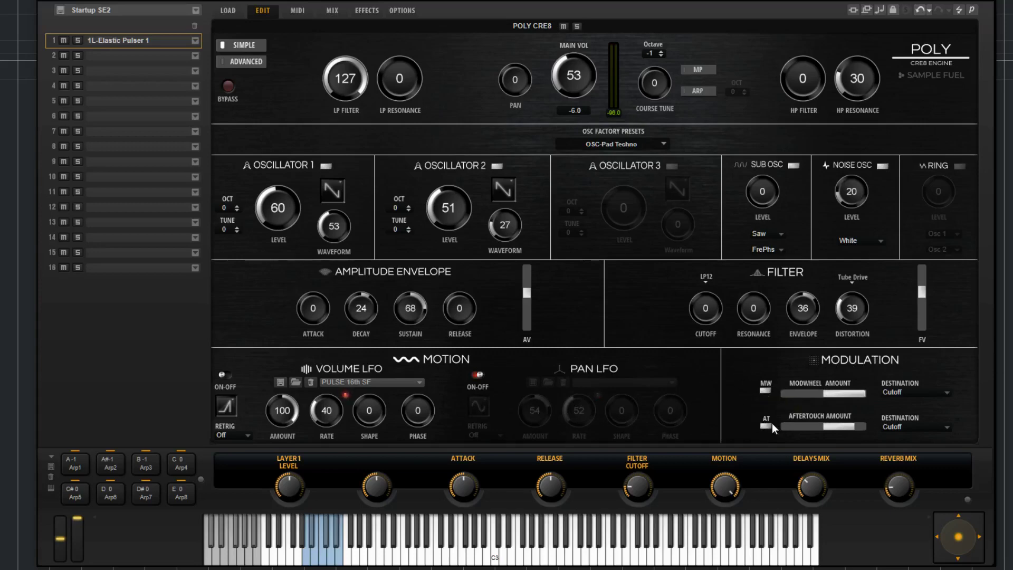
pyautogui.click(765, 391)
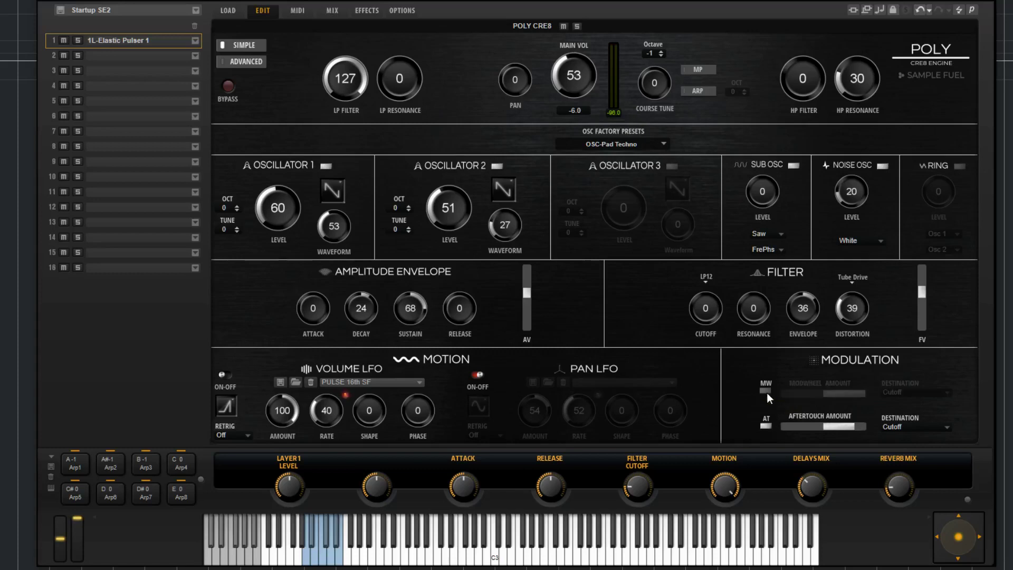
pyautogui.click(767, 392)
pyautogui.click(852, 394)
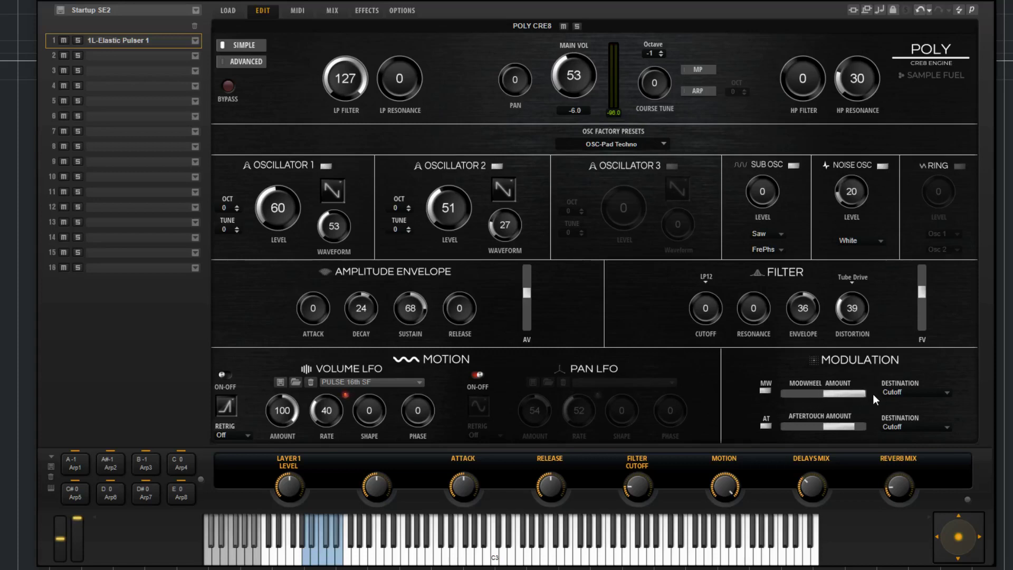
pyautogui.click(784, 394)
pyautogui.moveTo(784, 394); pyautogui.dragTo(853, 399)
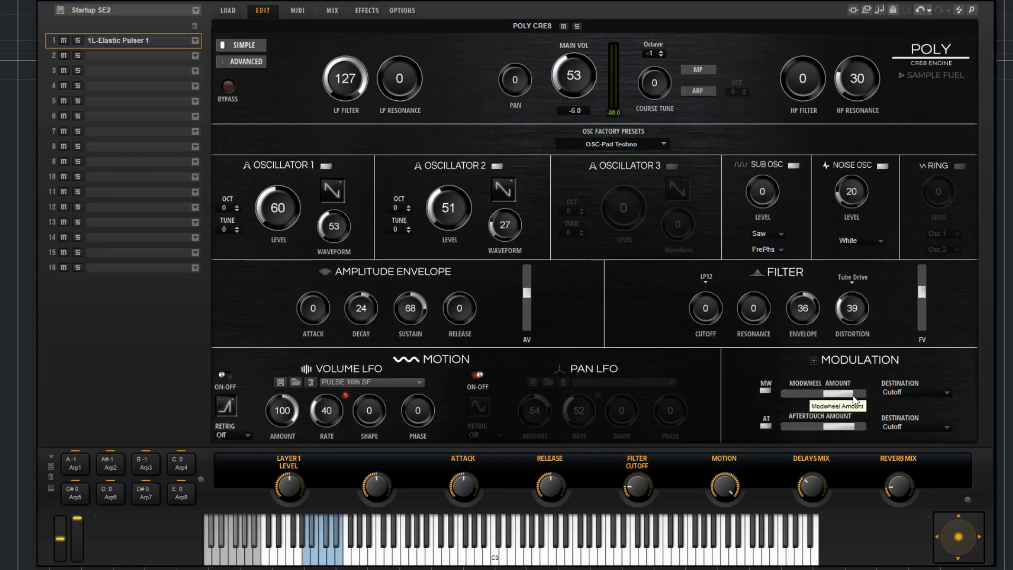
# Step: Keep Cutoff as the modwheel destination and switch to the Advanced edit page
pyautogui.click(941, 390)
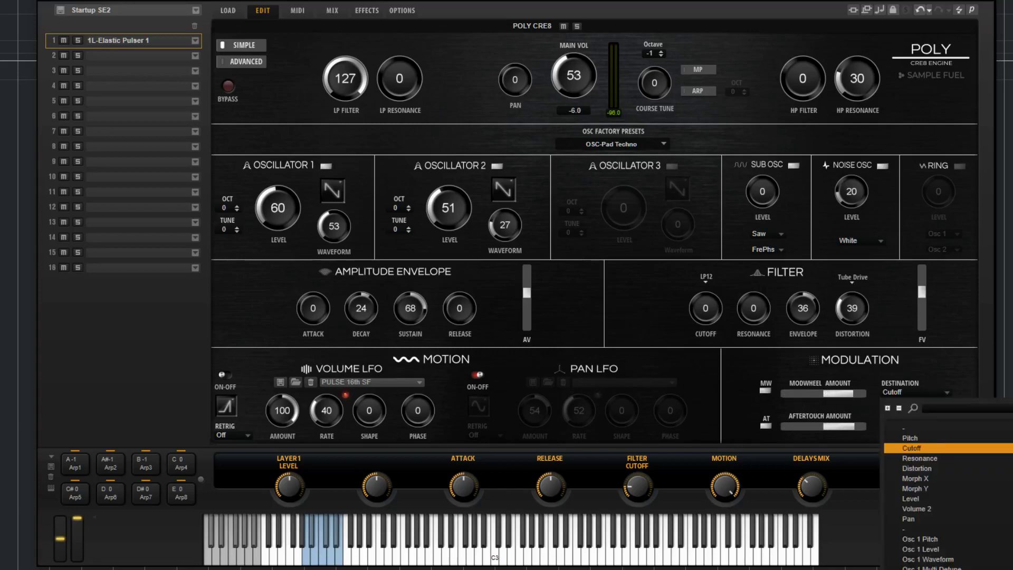
pyautogui.click(957, 359)
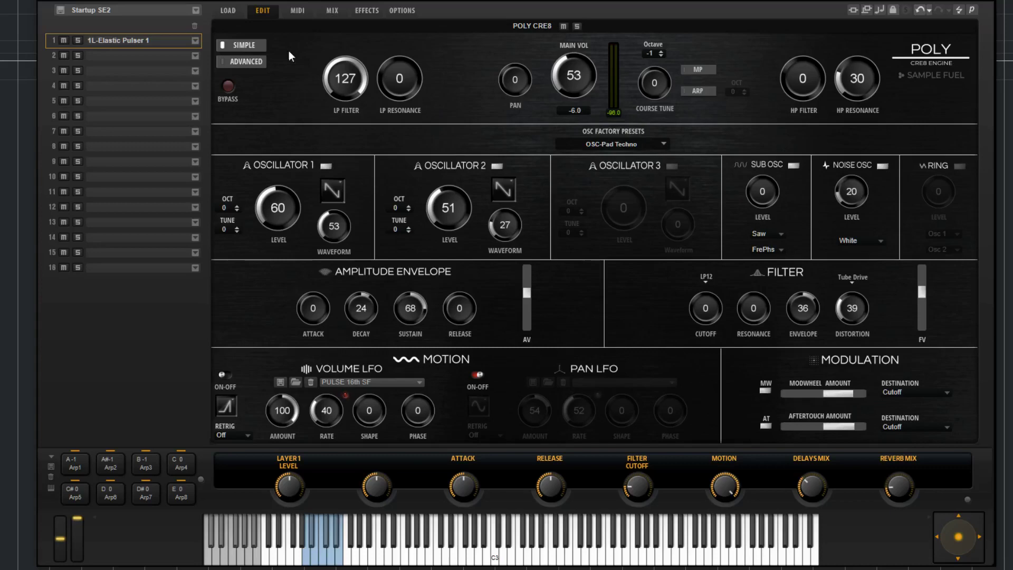
pyautogui.click(249, 61)
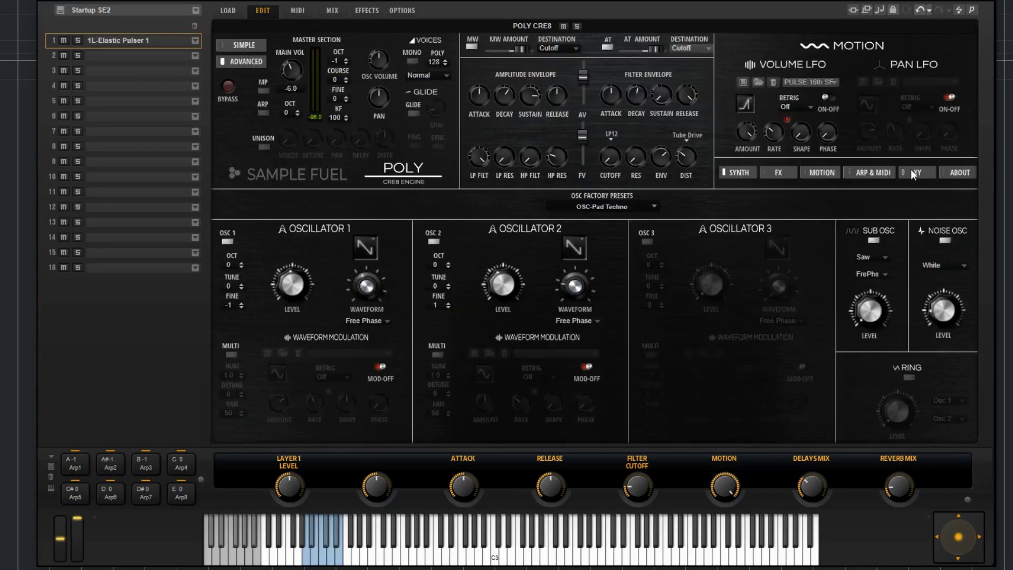